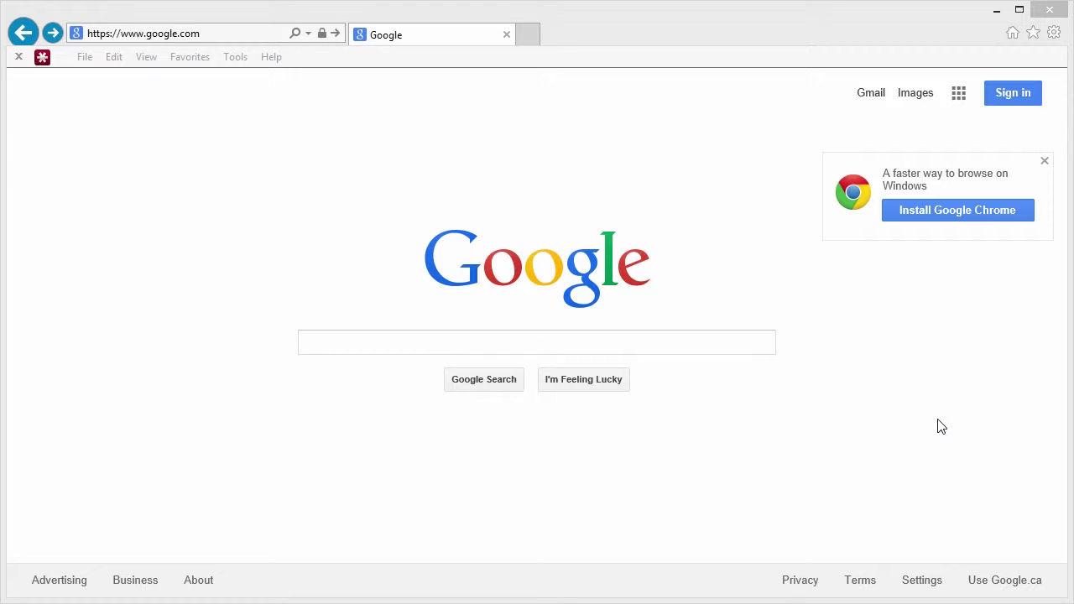
Load video-editor-software.com in Internet Explorer and download the free Windows version of Filmora.
left_click(220, 36)
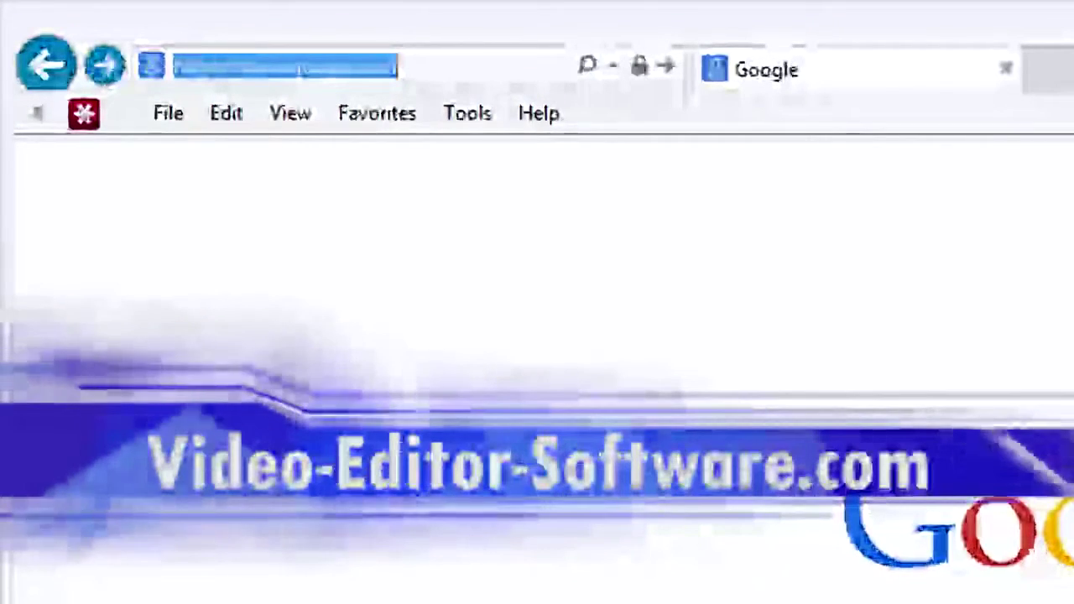
type("video-editor-software.com/")
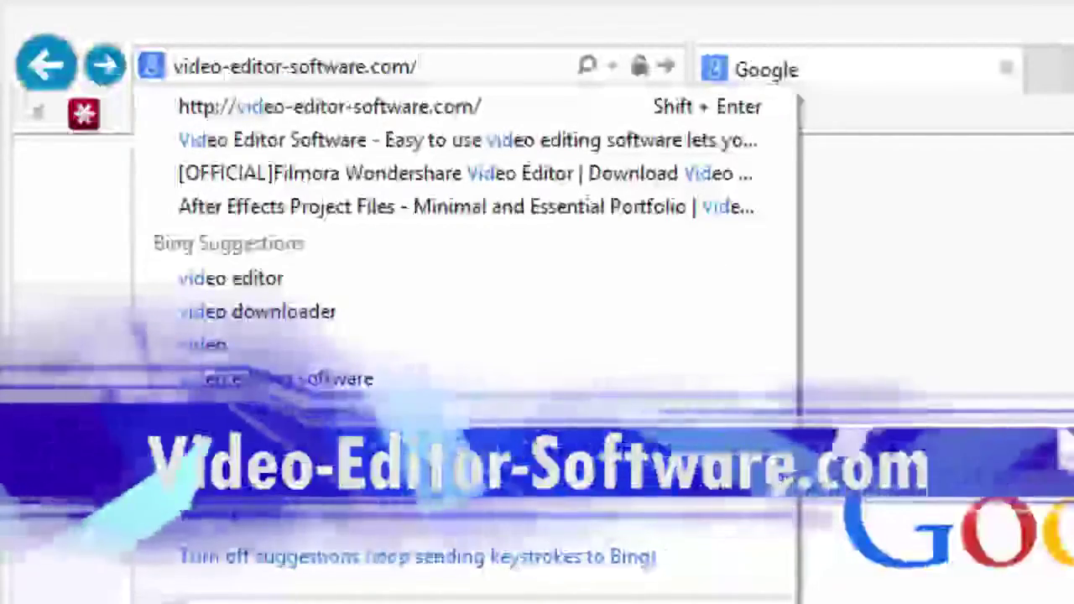
key("Return")
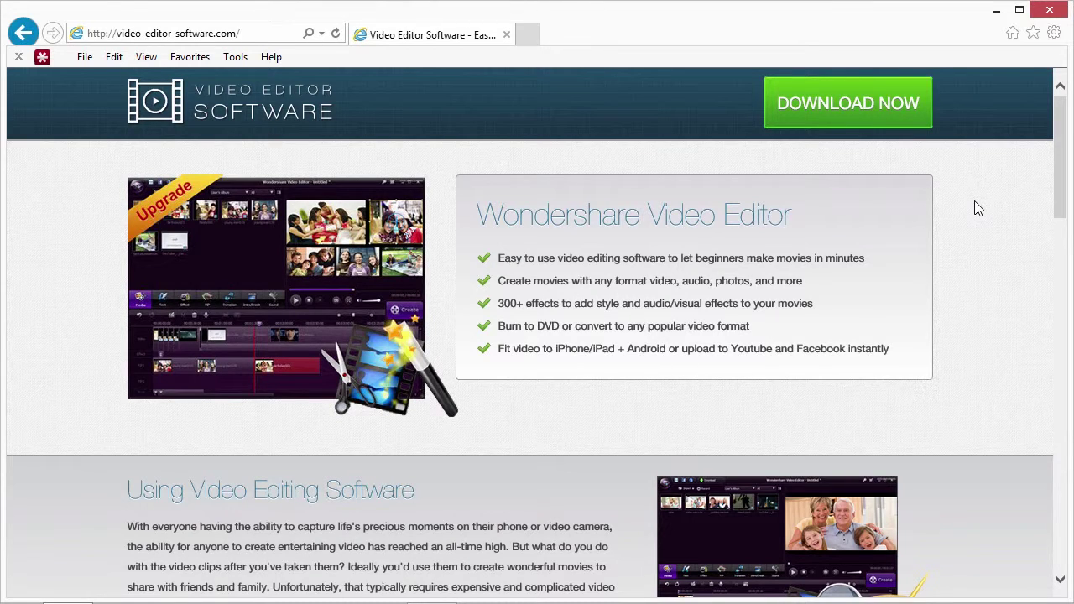
left_click(860, 109)
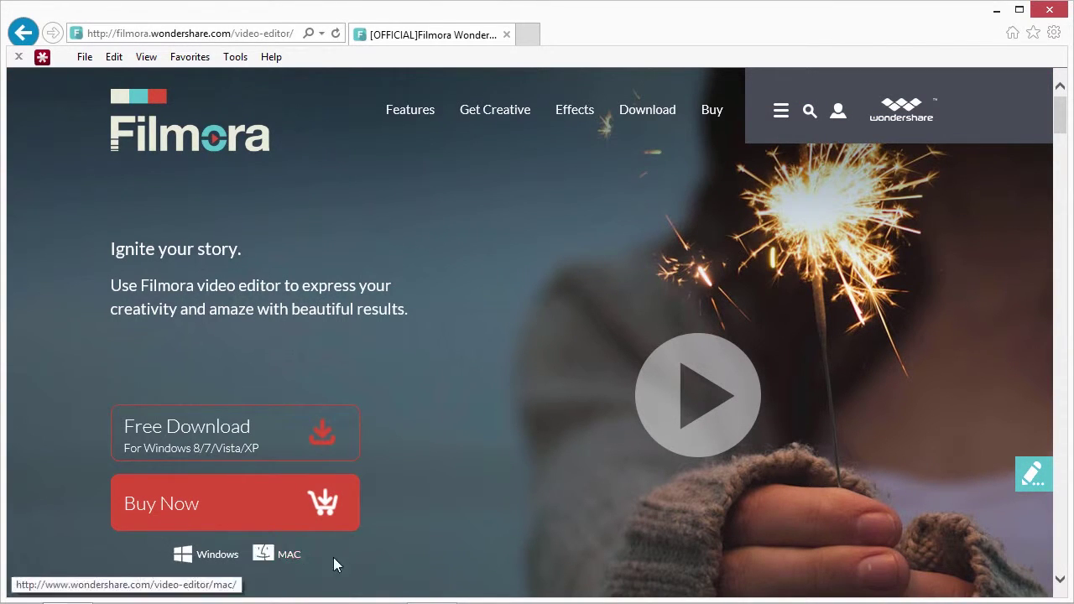
left_click(243, 442)
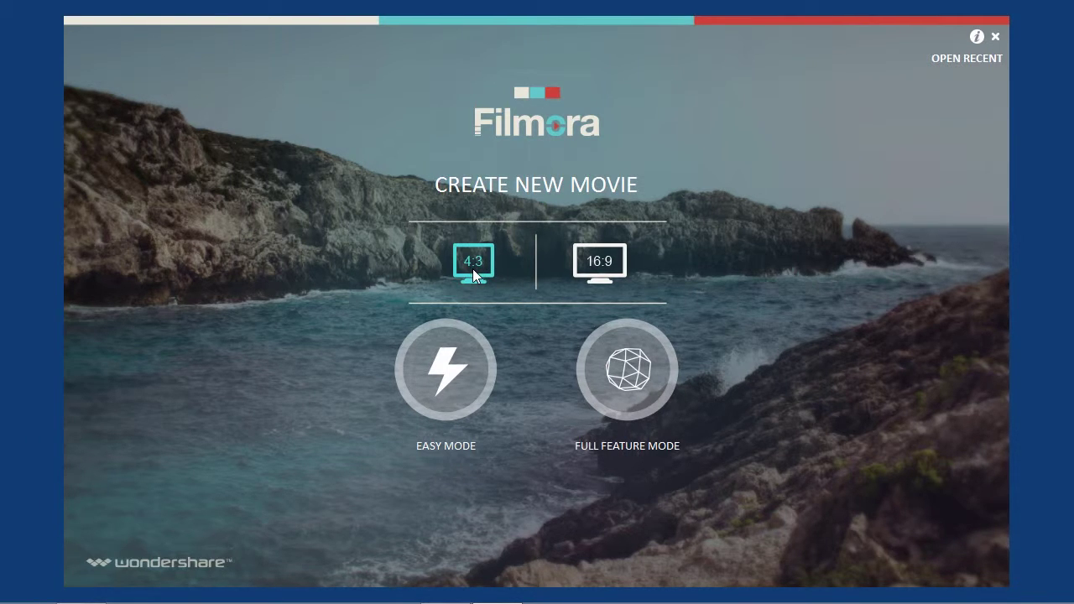
Choose a 4:3 aspect ratio for the new movie and enter Full Feature Mode.
left_click(604, 264)
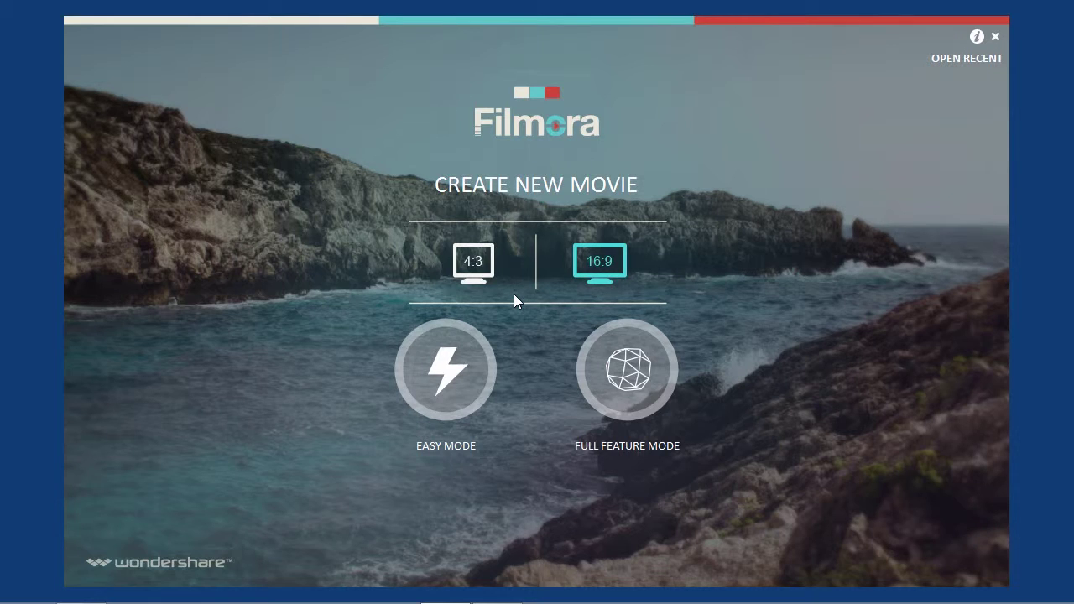
left_click(473, 264)
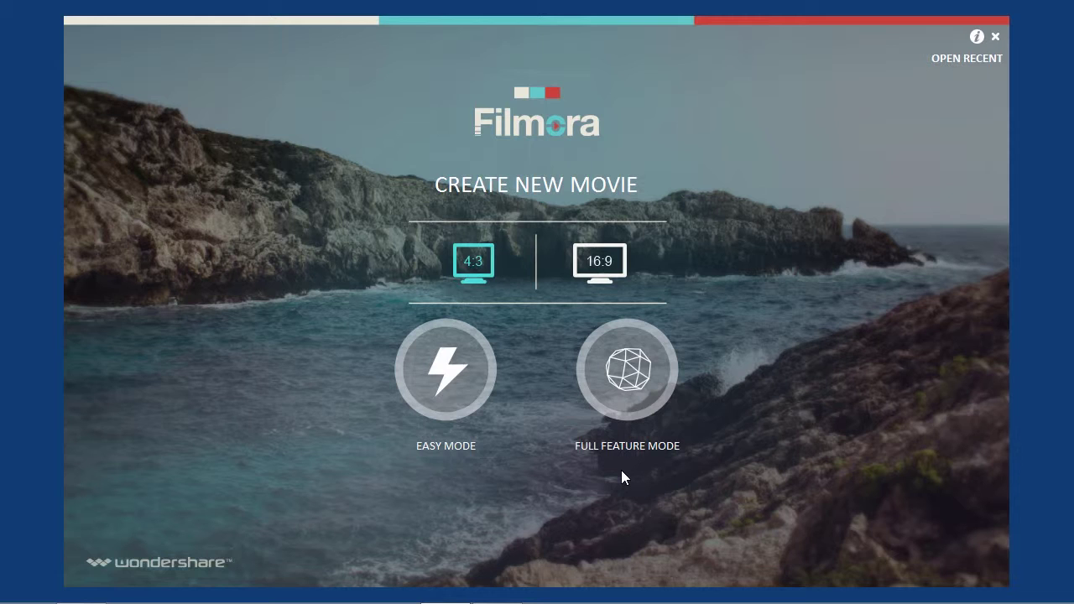
left_click(639, 397)
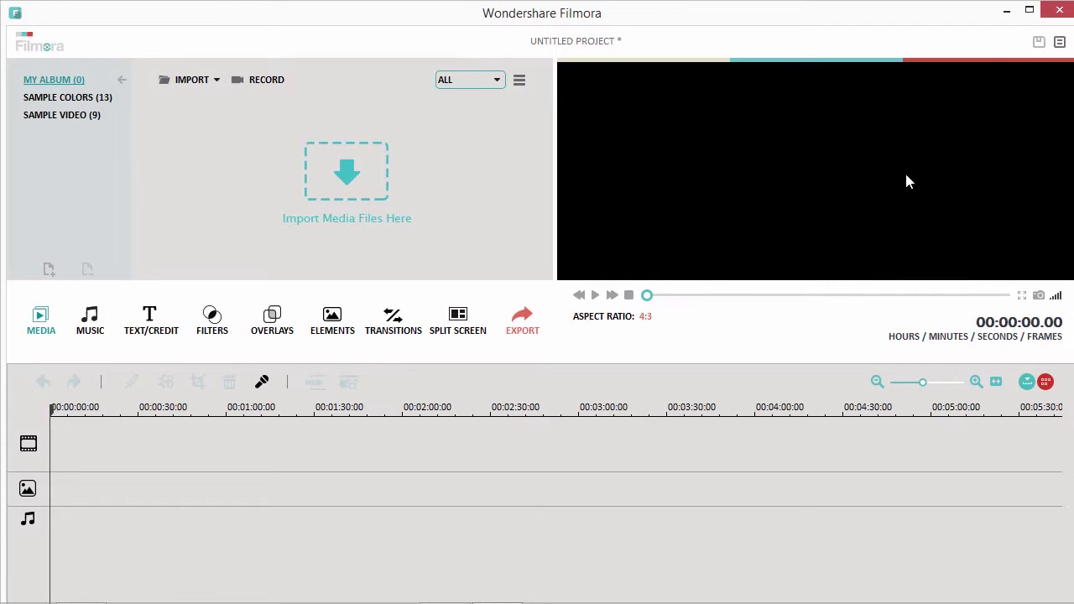
Maximize the editor and confirm the Settings language stays English (United States), making no changes.
left_click(1031, 10)
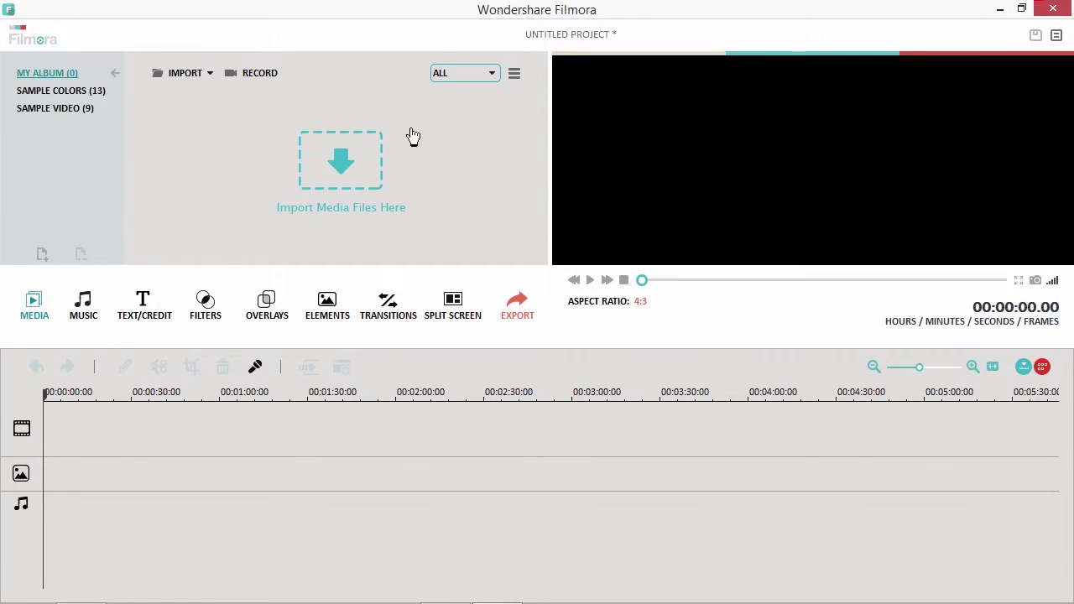
left_click(34, 42)
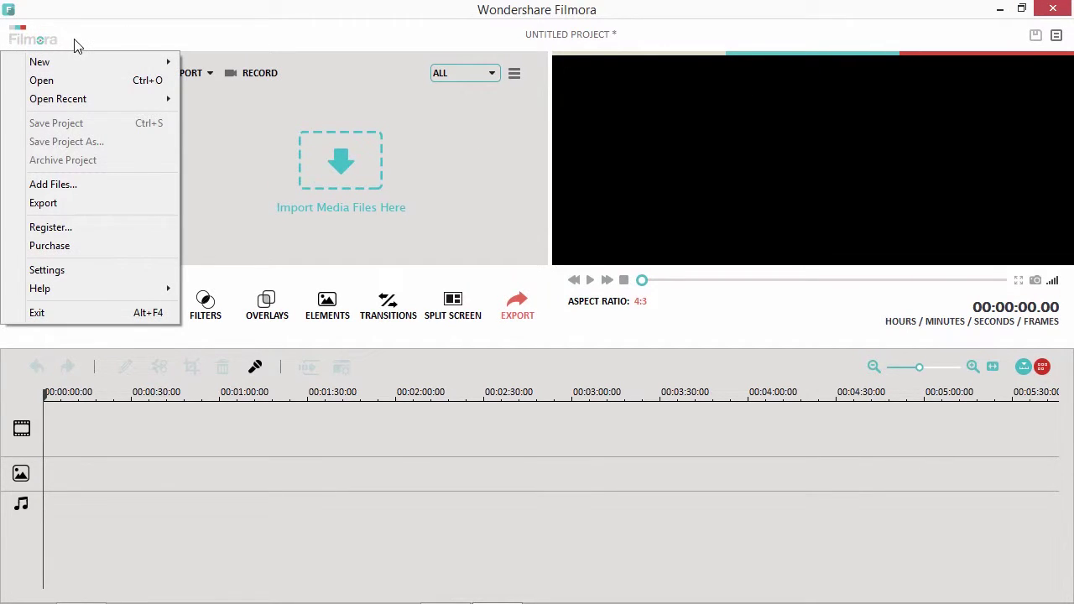
left_click(82, 269)
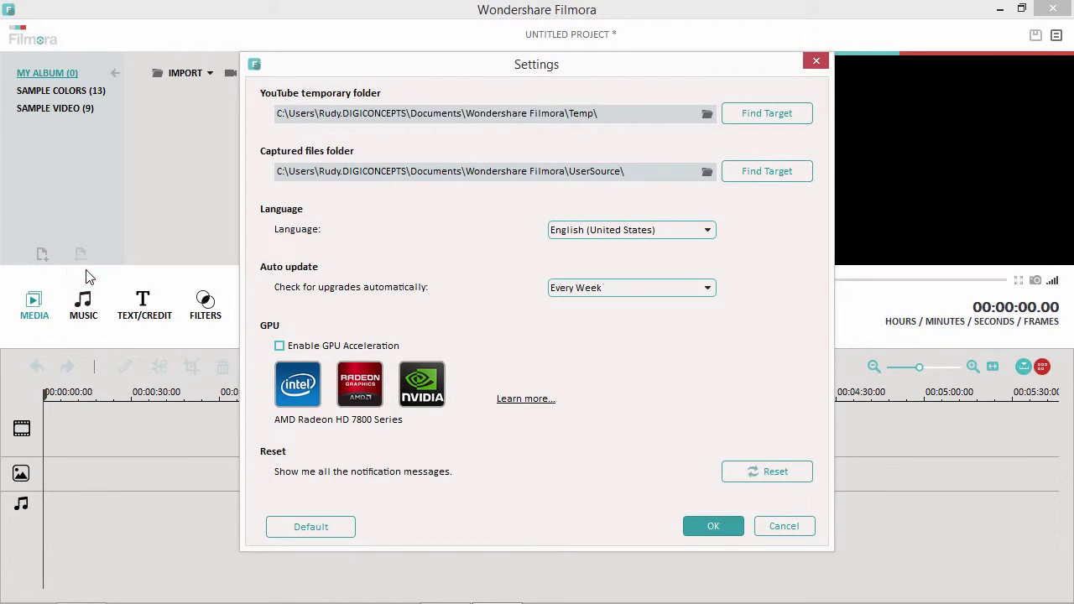
left_click(706, 230)
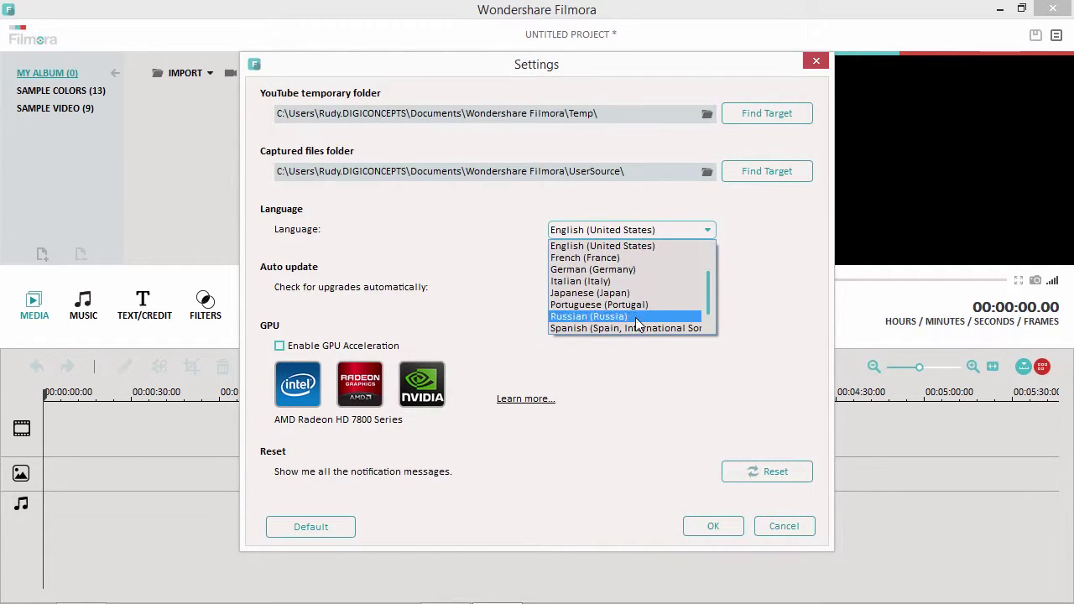
left_click(625, 246)
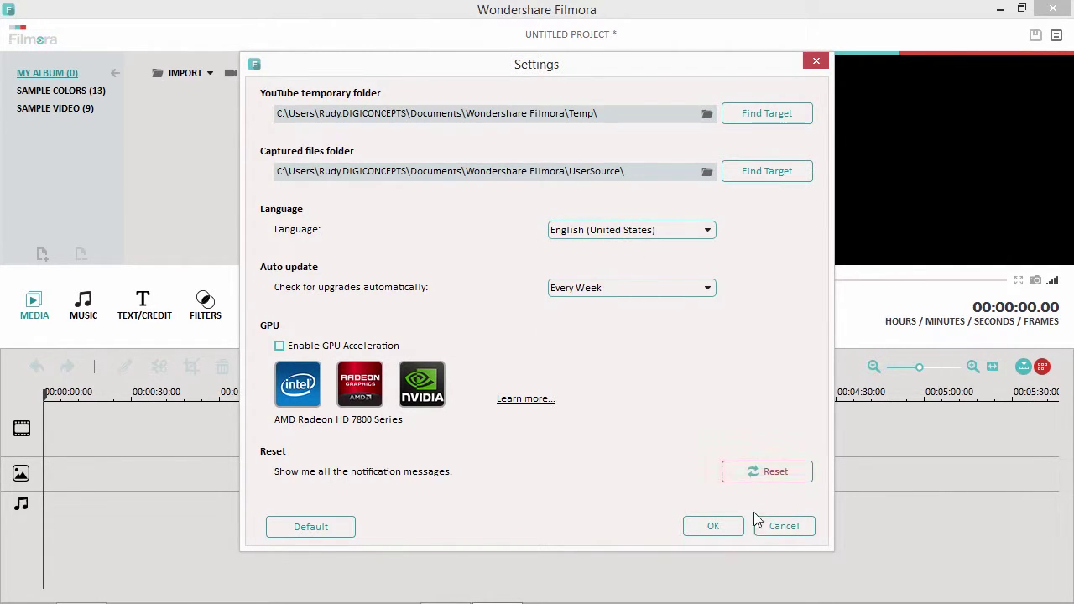
left_click(784, 527)
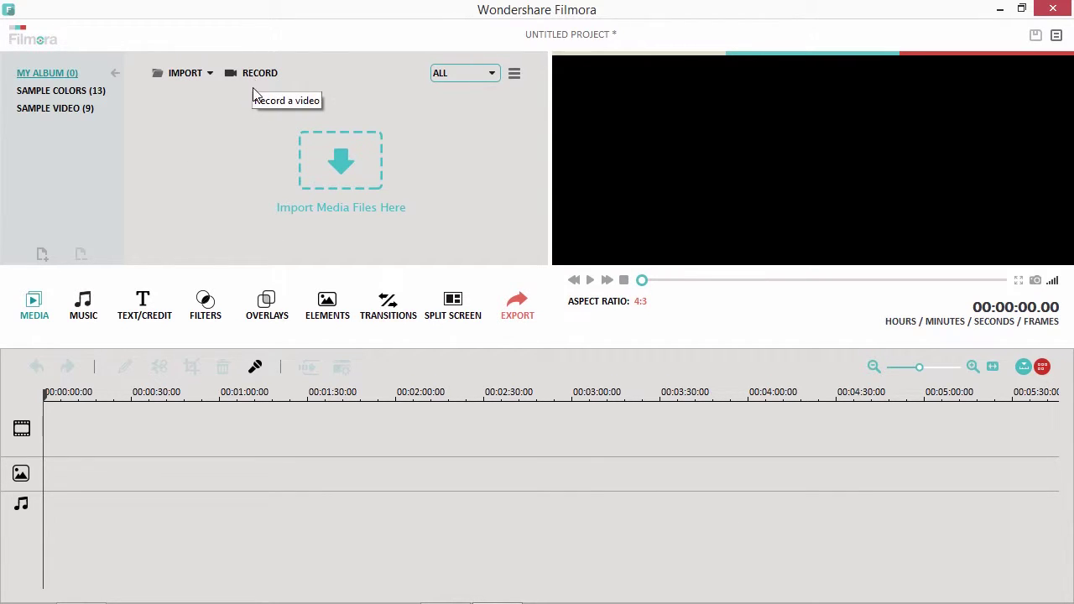
Import the cat and flying eagle videos from the Videos folder into the media library.
left_click(343, 164)
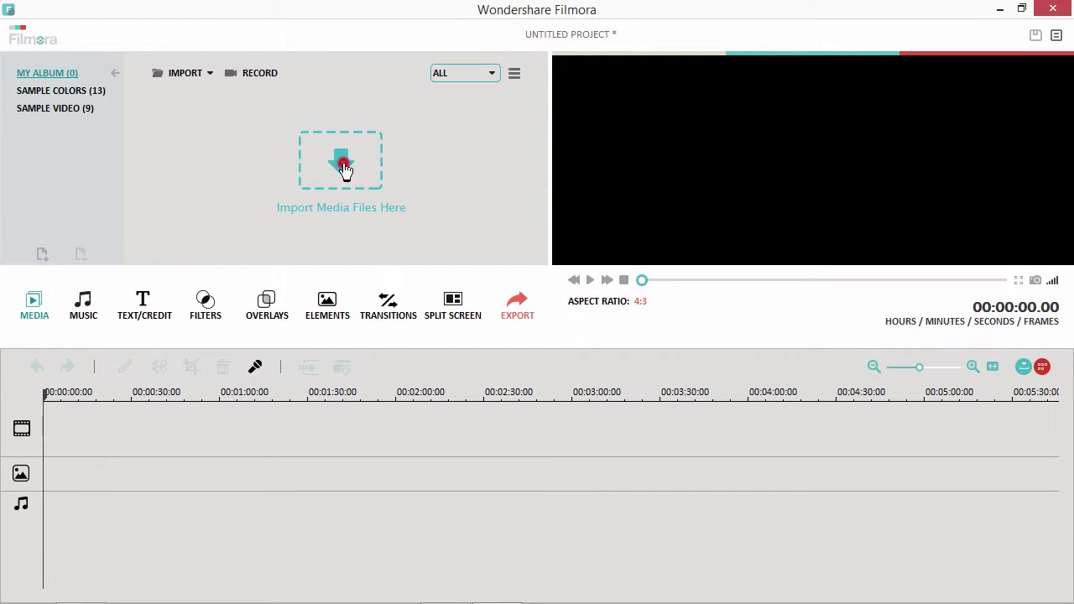
left_click(194, 155)
left_click(280, 170, "ctrl")
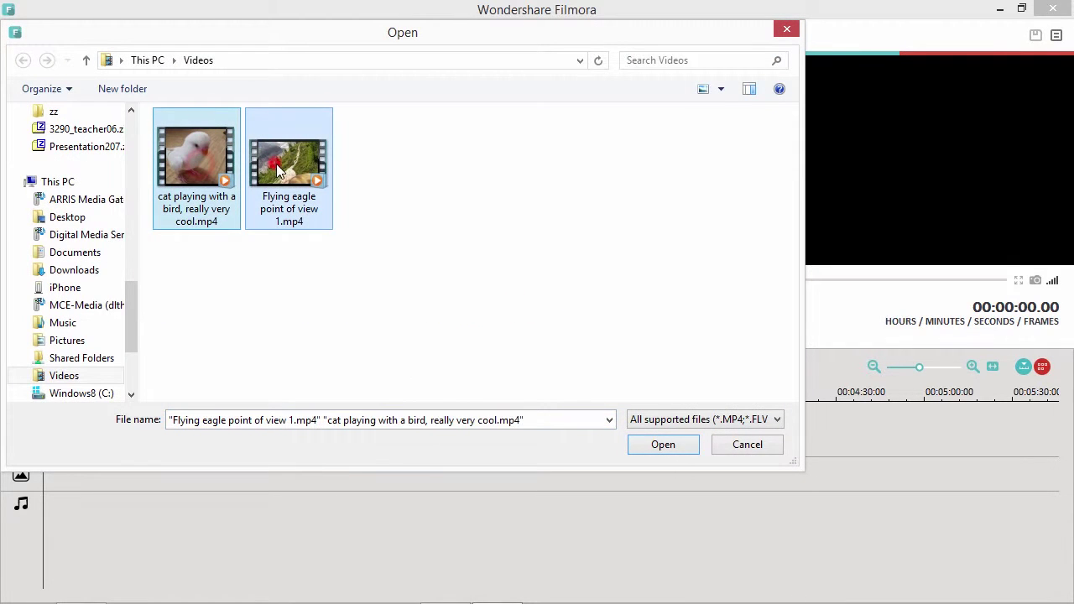
left_click(662, 444)
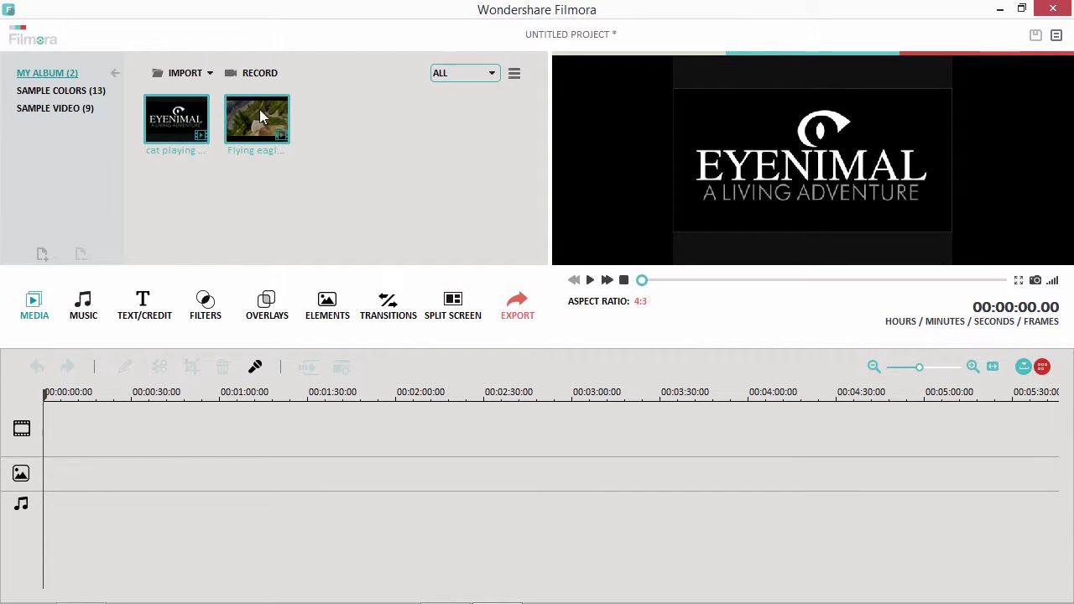
Preview the Flying eagle clip, then select the cat clip.
left_click(259, 116)
left_click(590, 280)
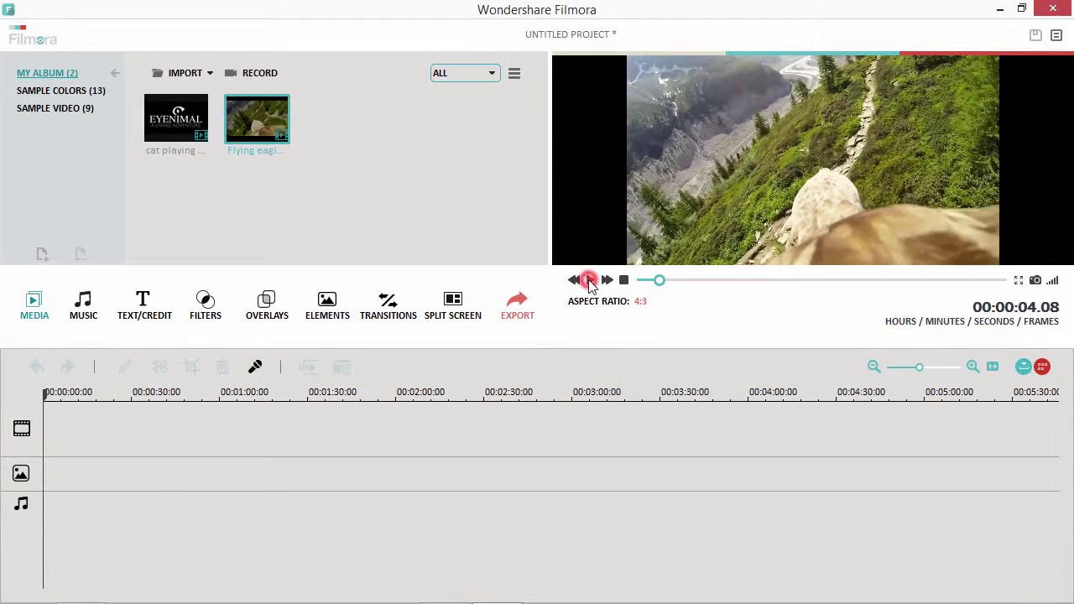
left_click(590, 280)
left_click(174, 123)
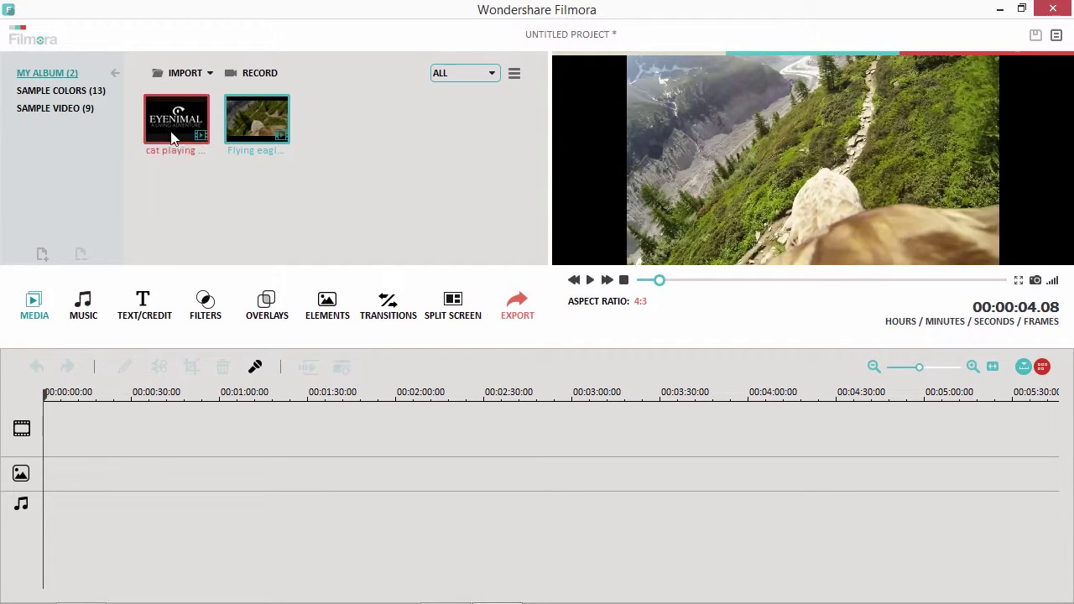
Place the cat and eagle clips on the timeline and trim the cat clip to about one minute.
left_click_drag(173, 124, 72, 428)
left_click_drag(256, 124, 410, 451)
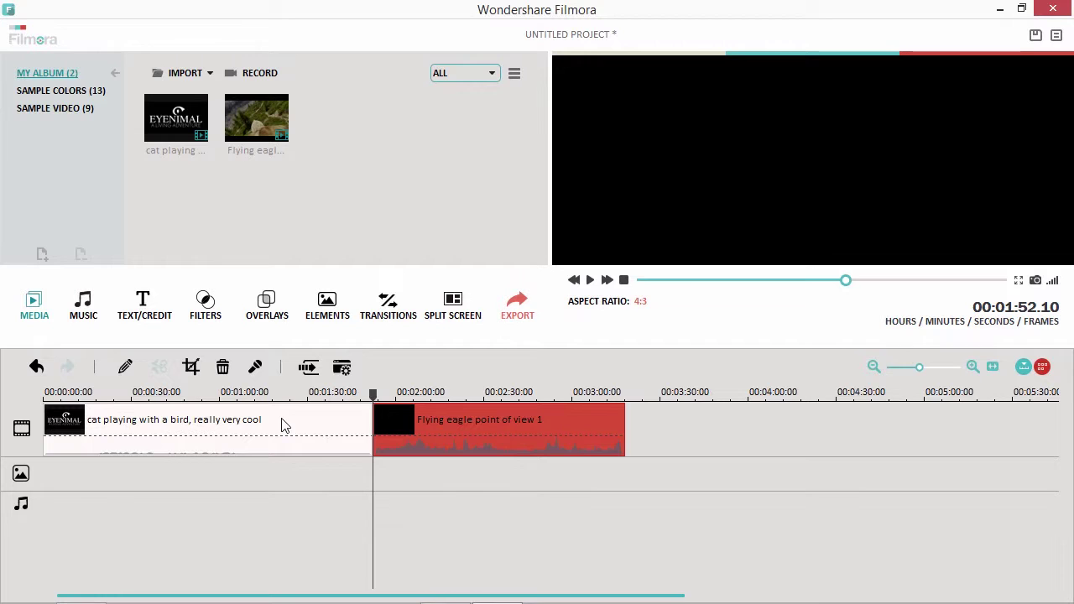
left_click(283, 425)
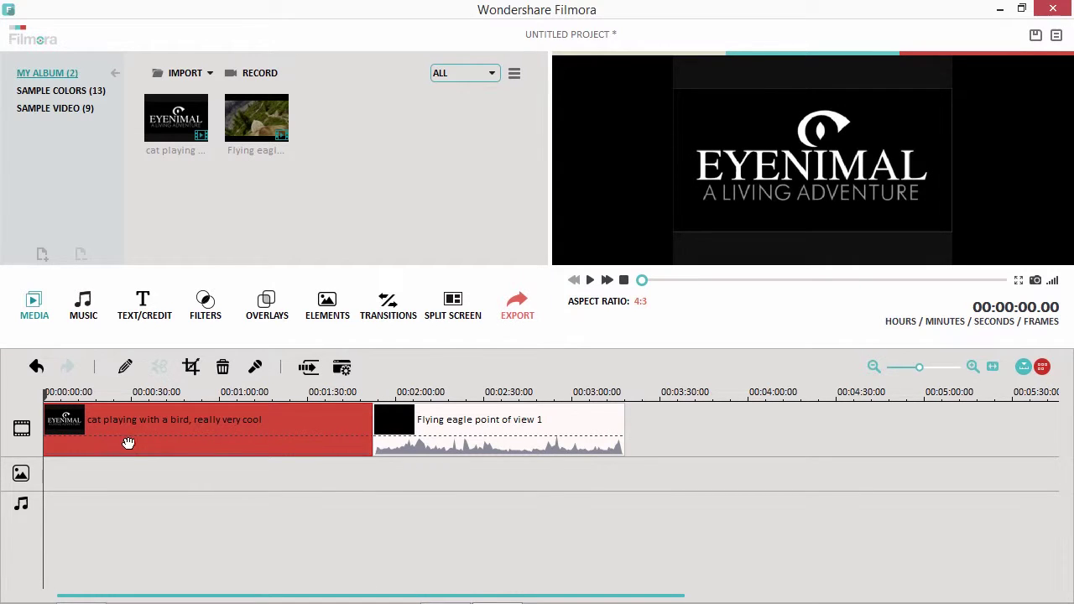
left_click_drag(46, 430, 61, 439)
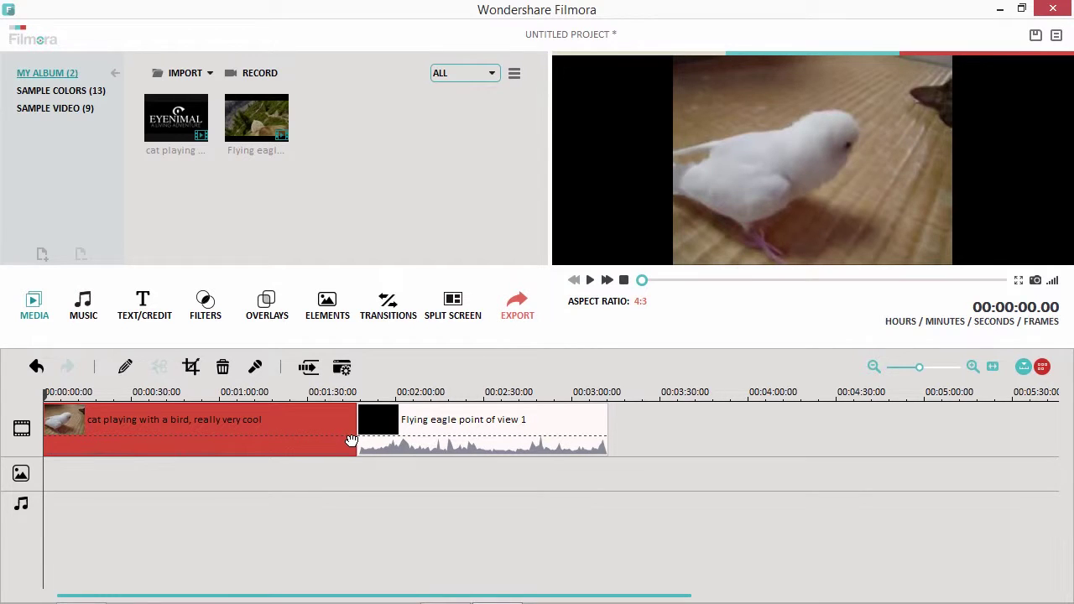
left_click_drag(356, 434, 225, 449)
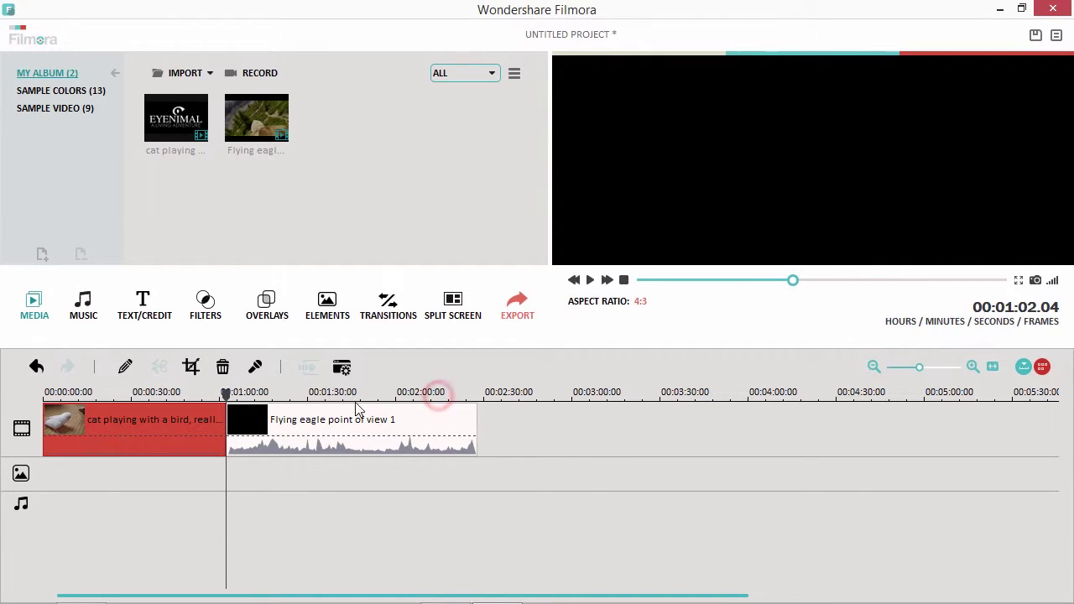
Split the eagle clip at 00:02:08.21.
left_click_drag(226, 393, 422, 393)
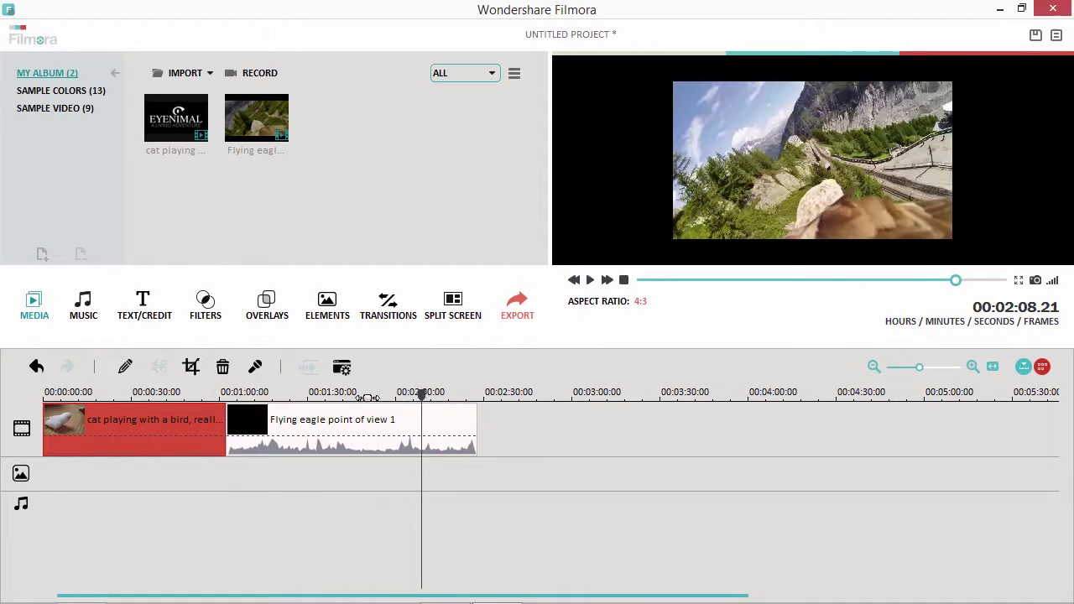
left_click(318, 424)
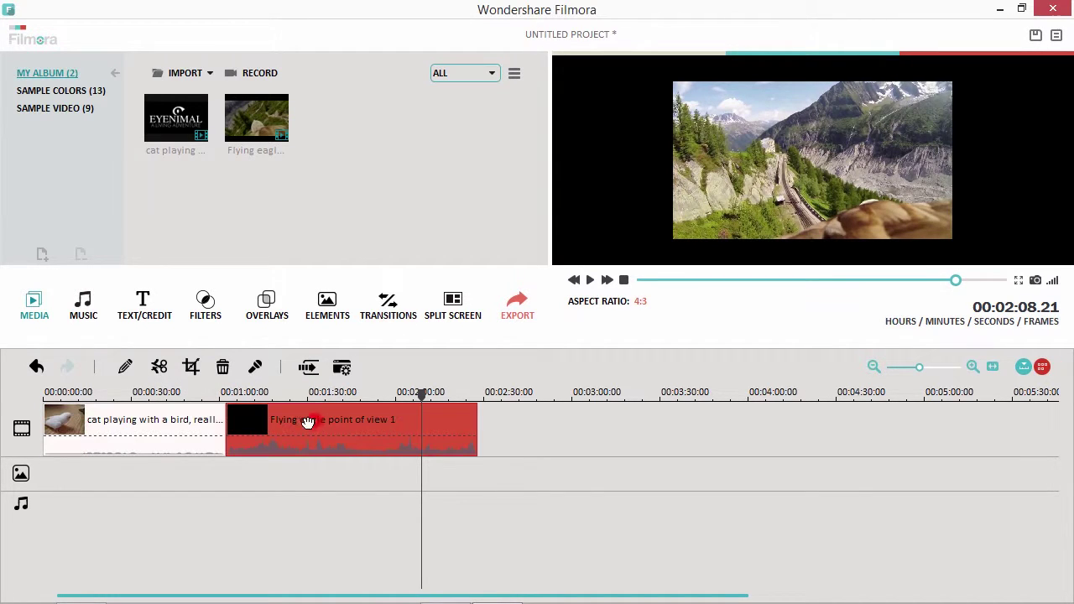
left_click(161, 368)
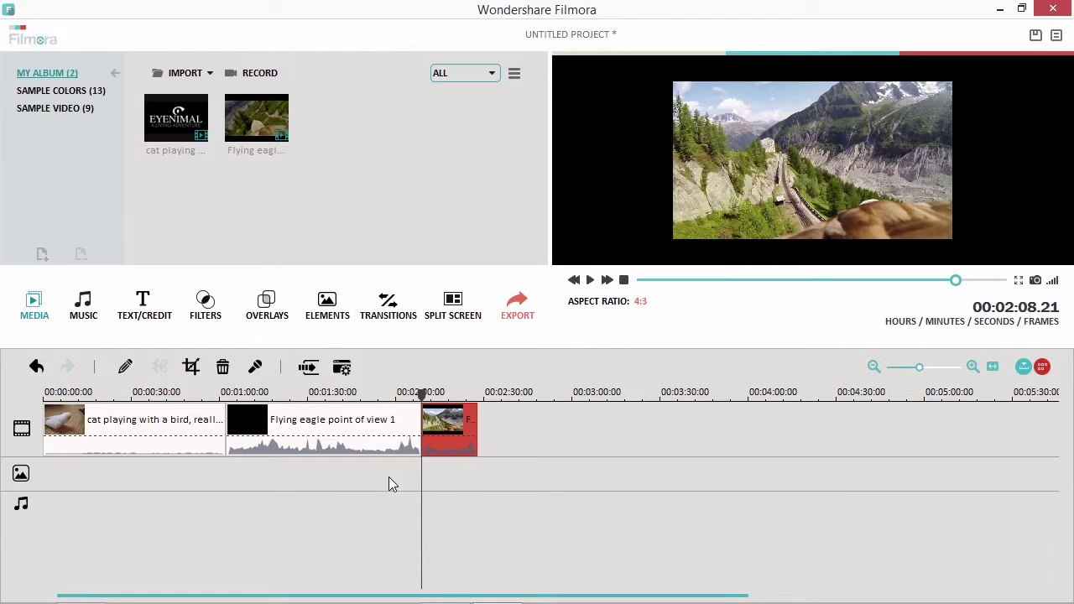
double_click(453, 422)
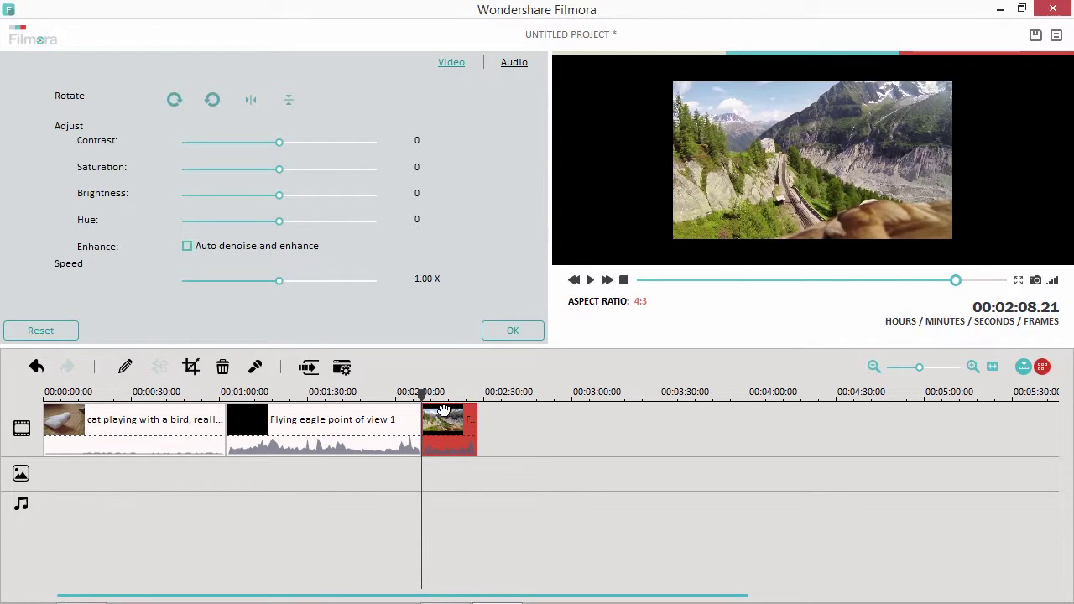
left_click(175, 102)
left_click(175, 101)
left_click(176, 102)
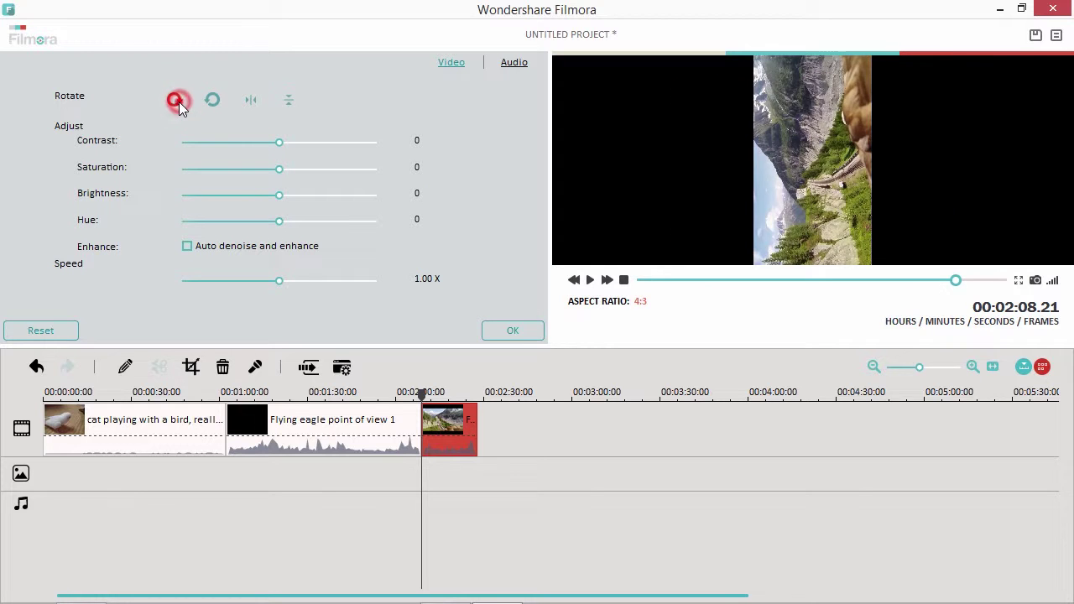
left_click(176, 102)
left_click(250, 104)
left_click(249, 104)
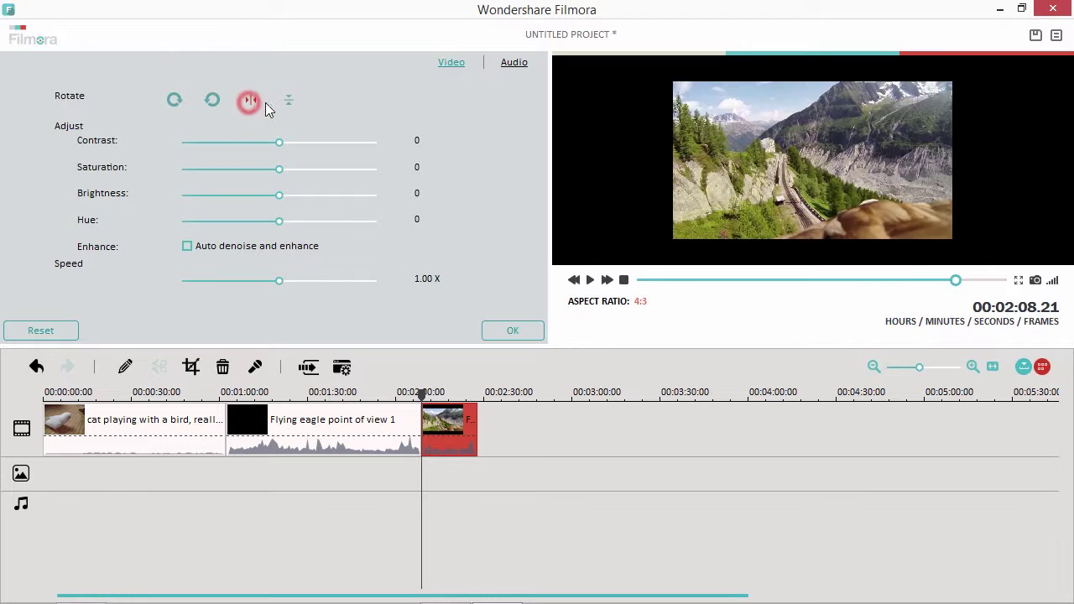
left_click(291, 103)
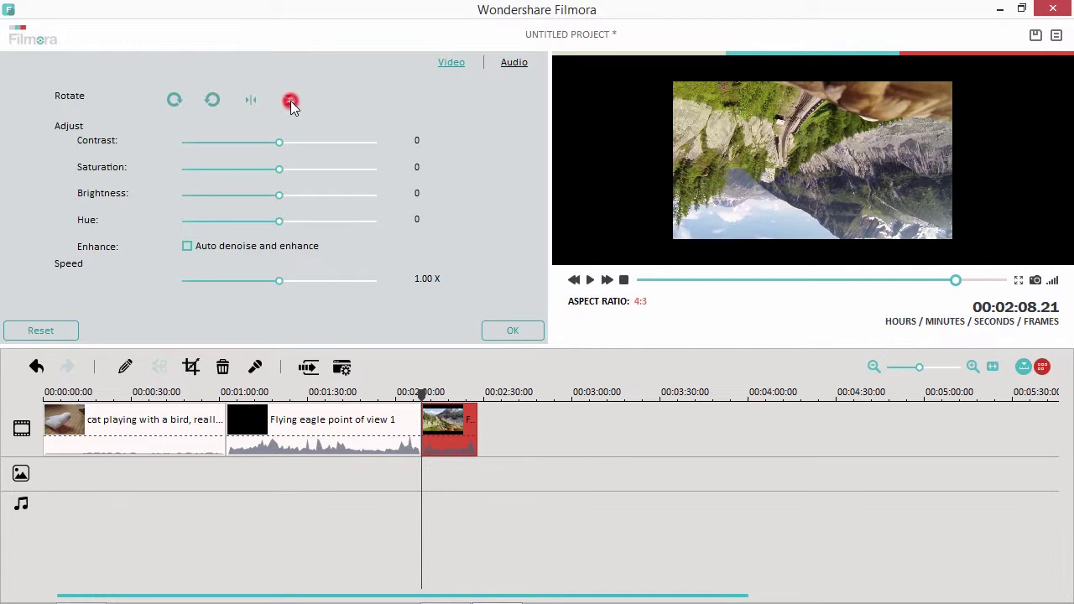
left_click(290, 101)
left_click(510, 331)
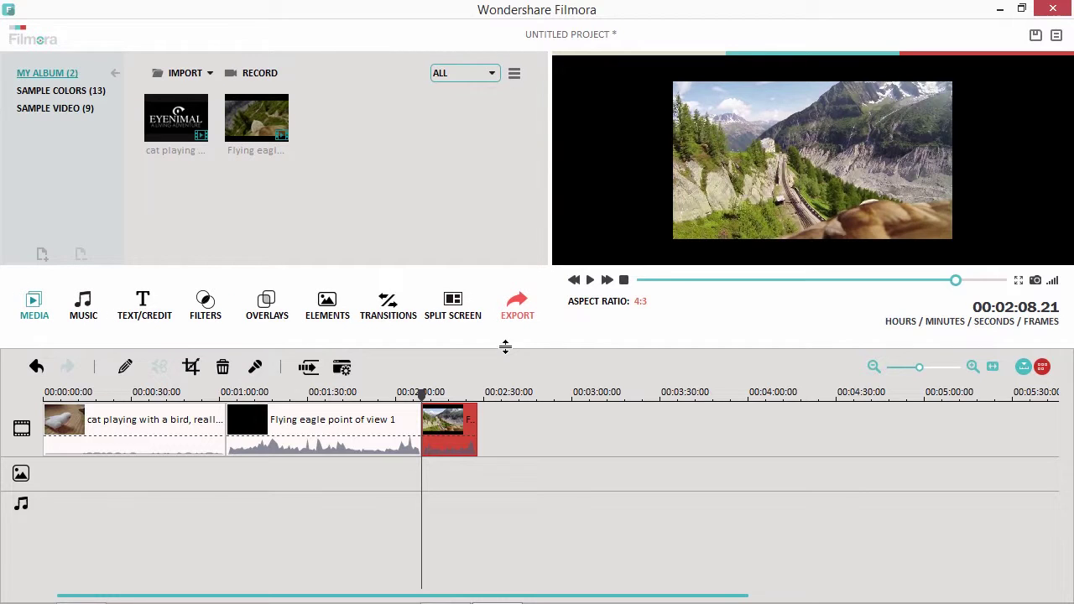
Shrink and reposition the eagle clip's crop box to frame the eagle and trail.
left_click(287, 393)
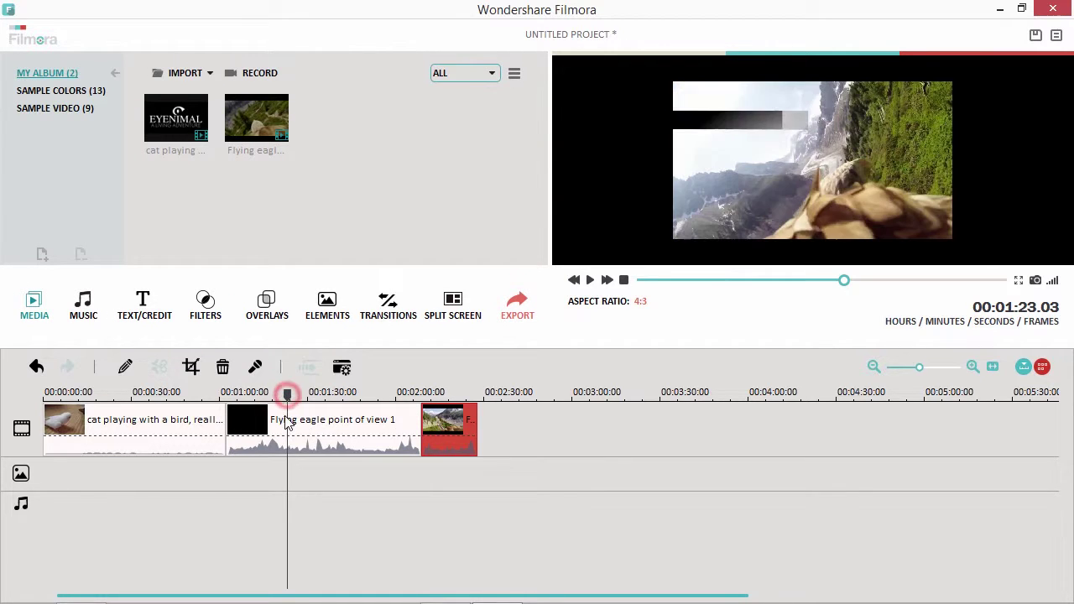
left_click(288, 422)
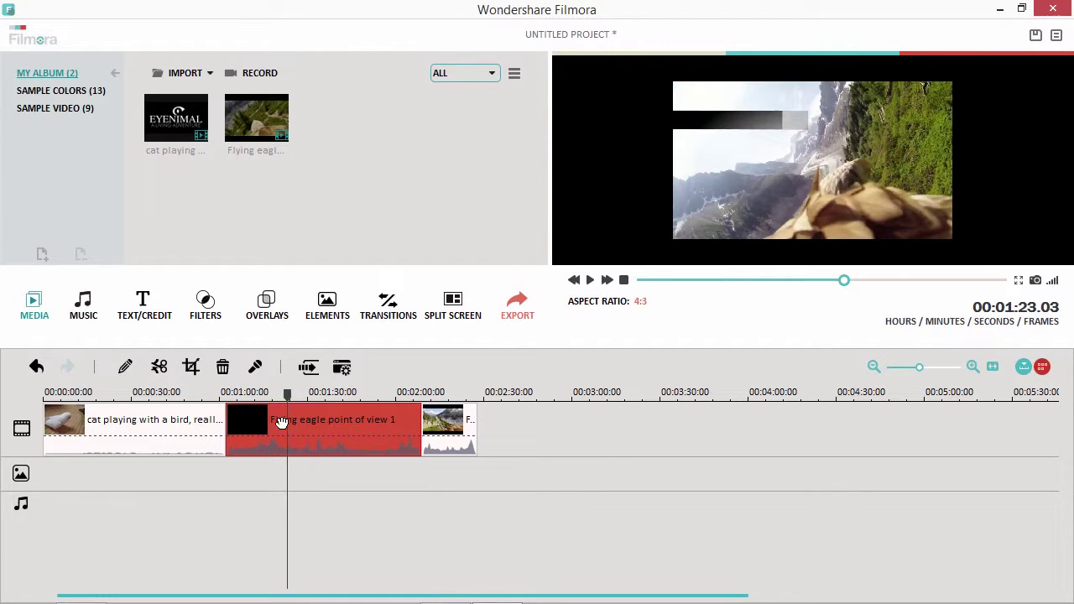
left_click(191, 367)
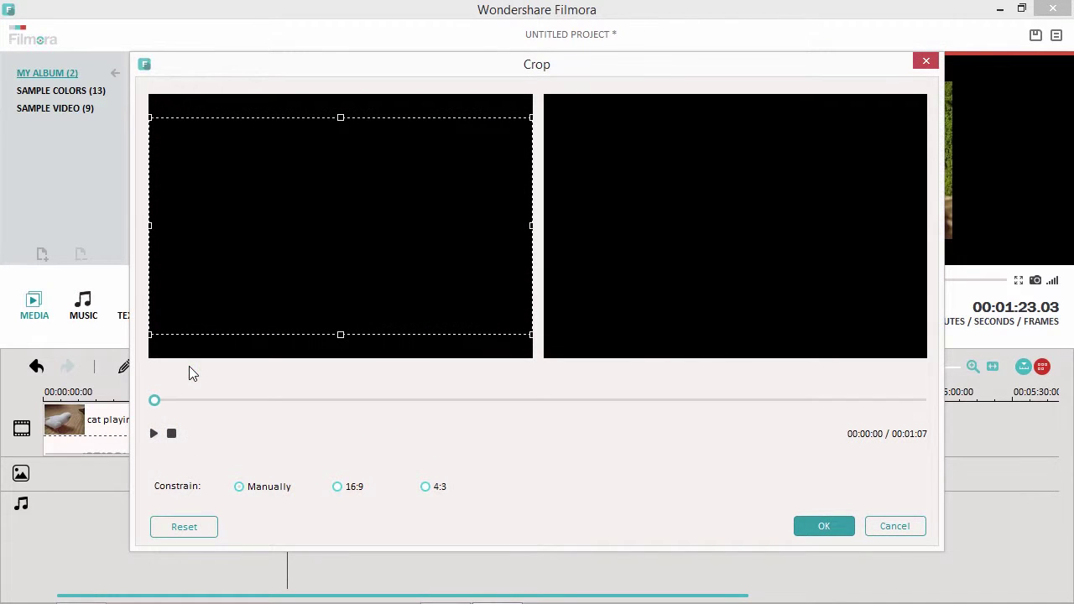
left_click_drag(186, 402, 210, 401)
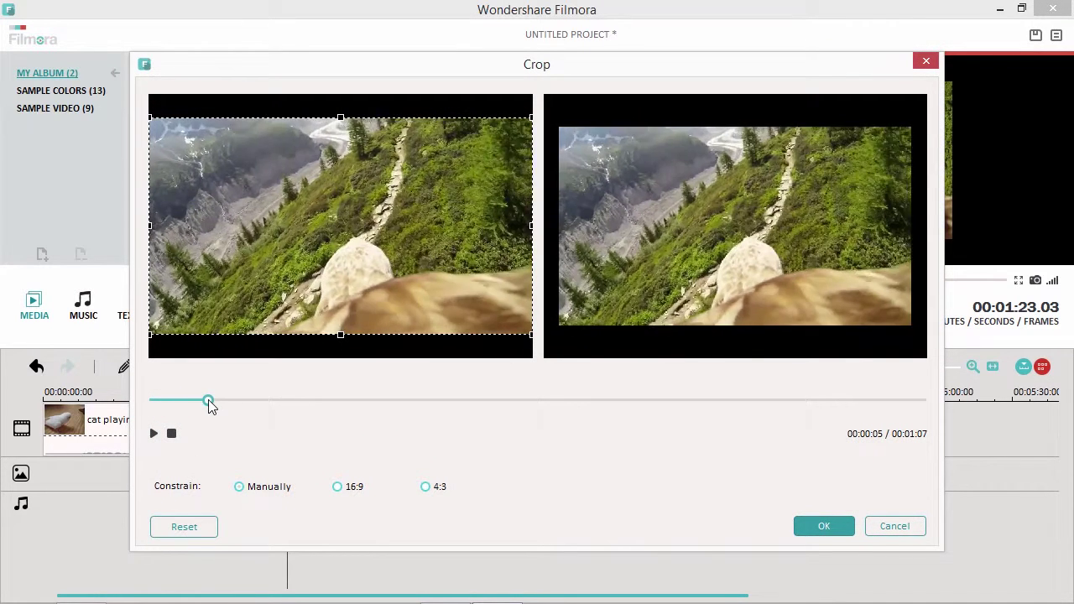
left_click_drag(527, 334, 395, 278)
left_click_drag(294, 217, 385, 260)
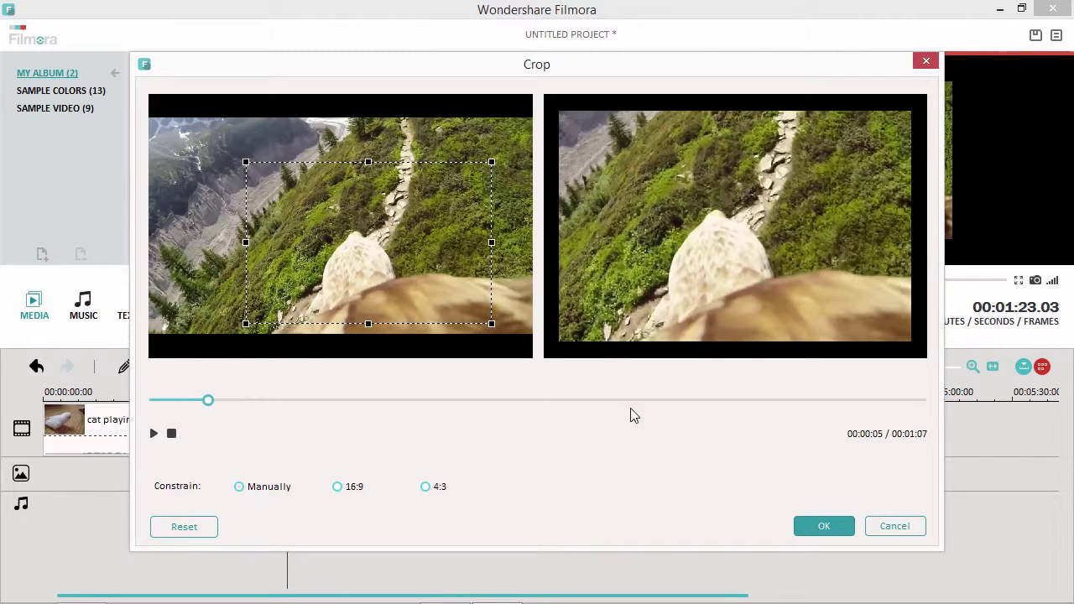
left_click(818, 526)
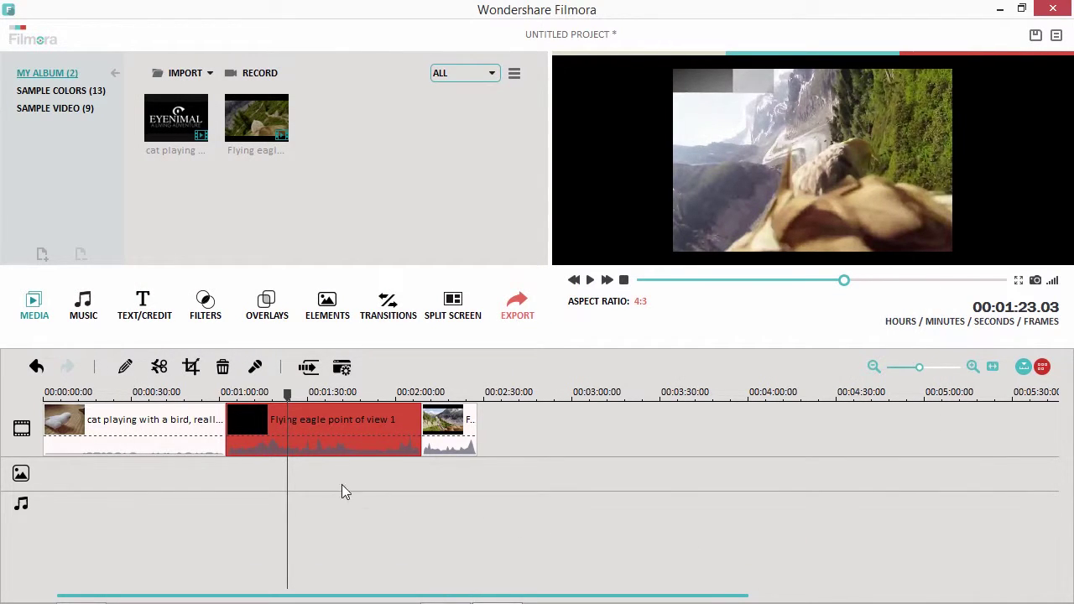
left_click(124, 369)
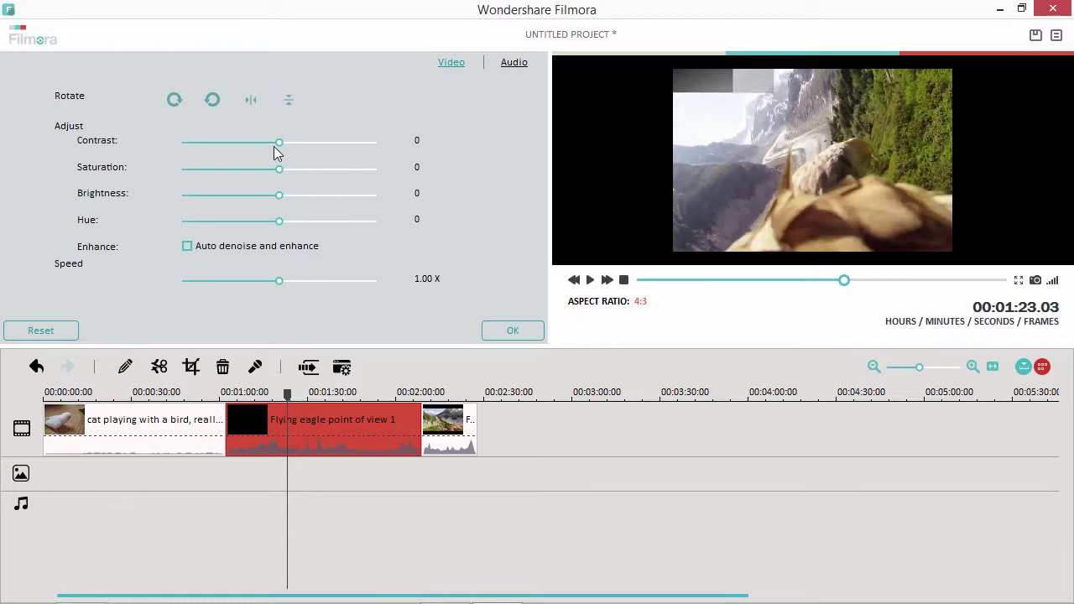
Set the eagle clip to contrast -4, saturation 17, brightness -10 and hue -23.
left_click_drag(281, 147, 257, 234)
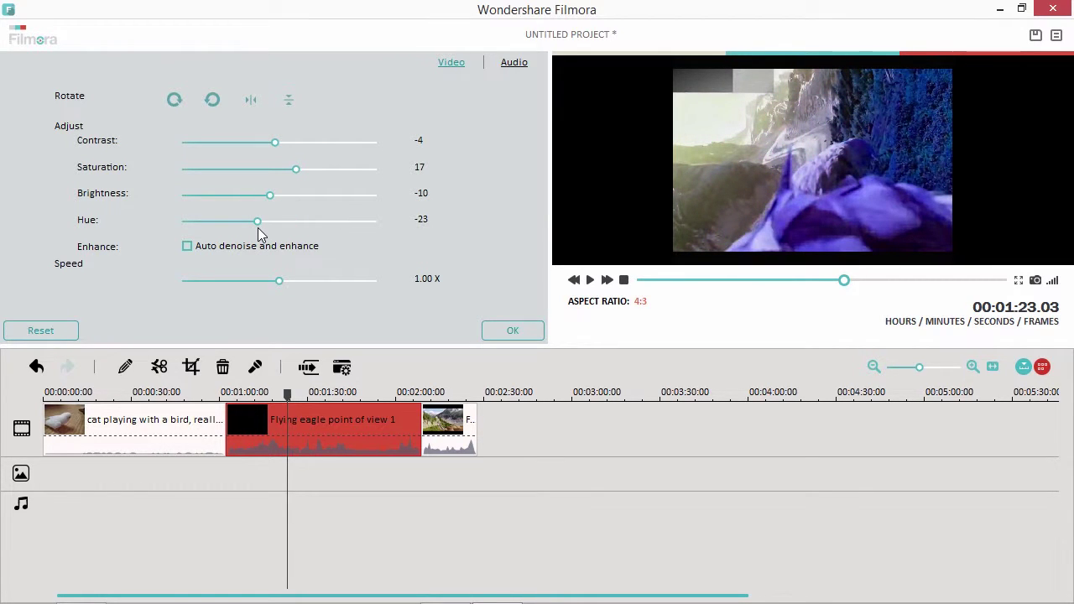
left_click(510, 332)
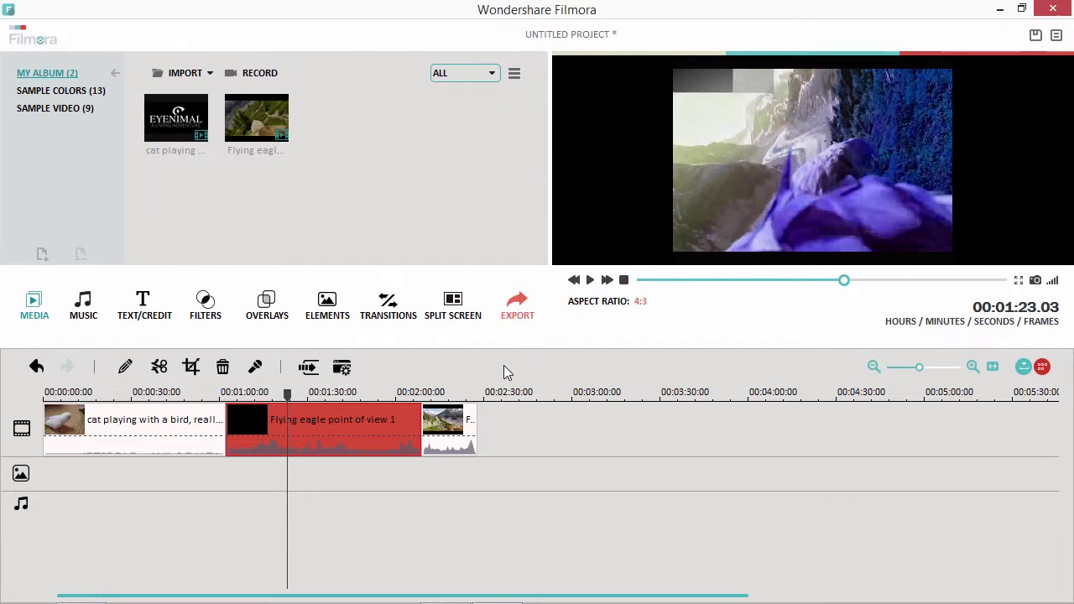
left_click(142, 310)
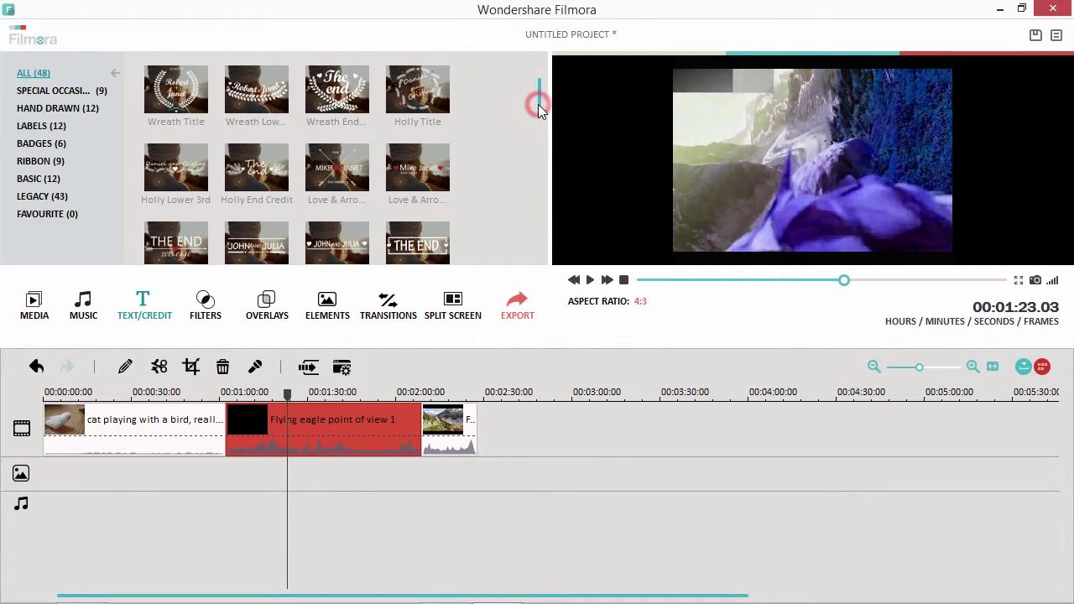
Add a Doodle Title near 0:27 reading 'Cat and Mouse' and shift it left over the cat clip.
left_click_drag(538, 104, 541, 132)
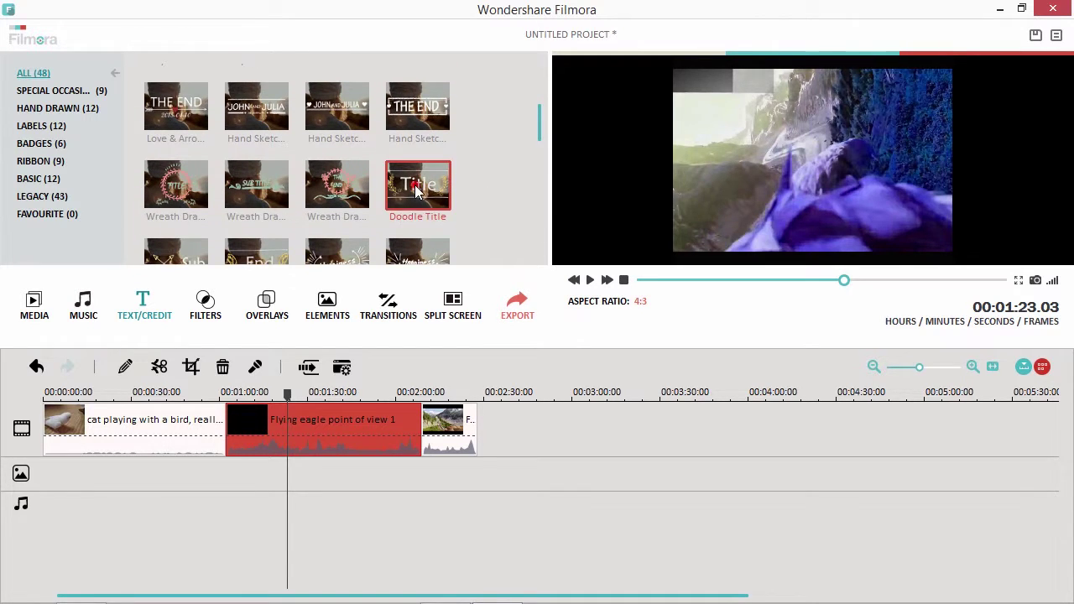
mouse_move(417, 191)
left_mouse_down()
mouse_move(413, 178)
mouse_move(124, 490)
mouse_move(130, 503)
left_mouse_up()
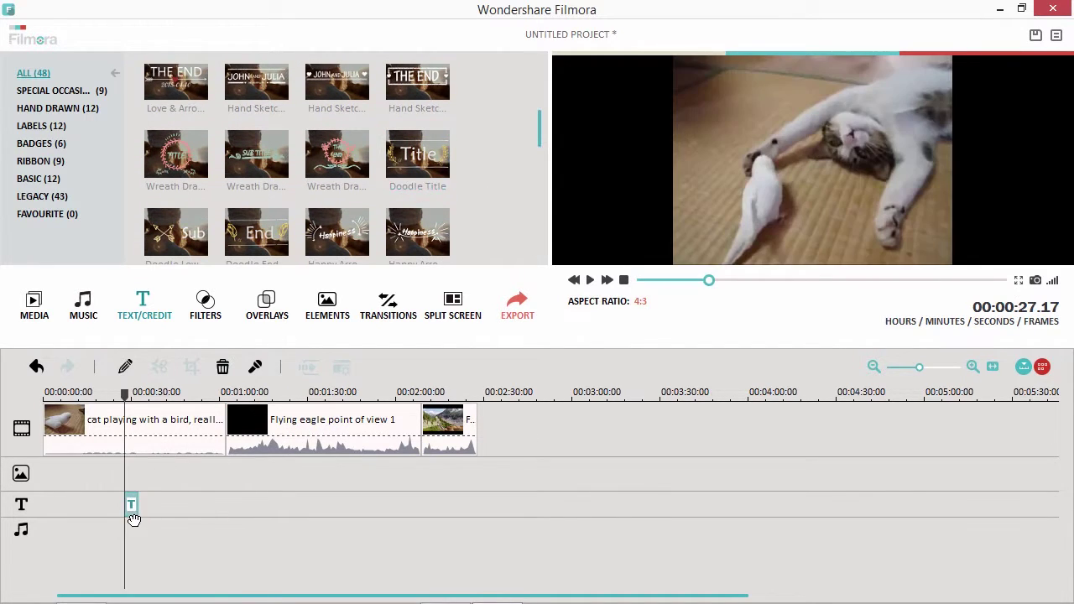
double_click(132, 505)
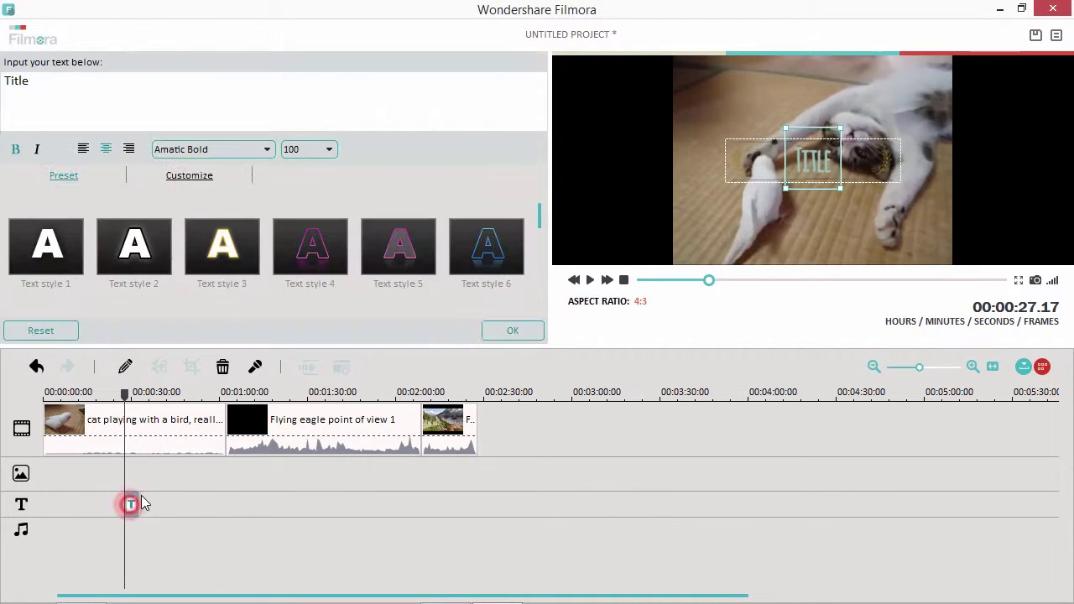
double_click(39, 80)
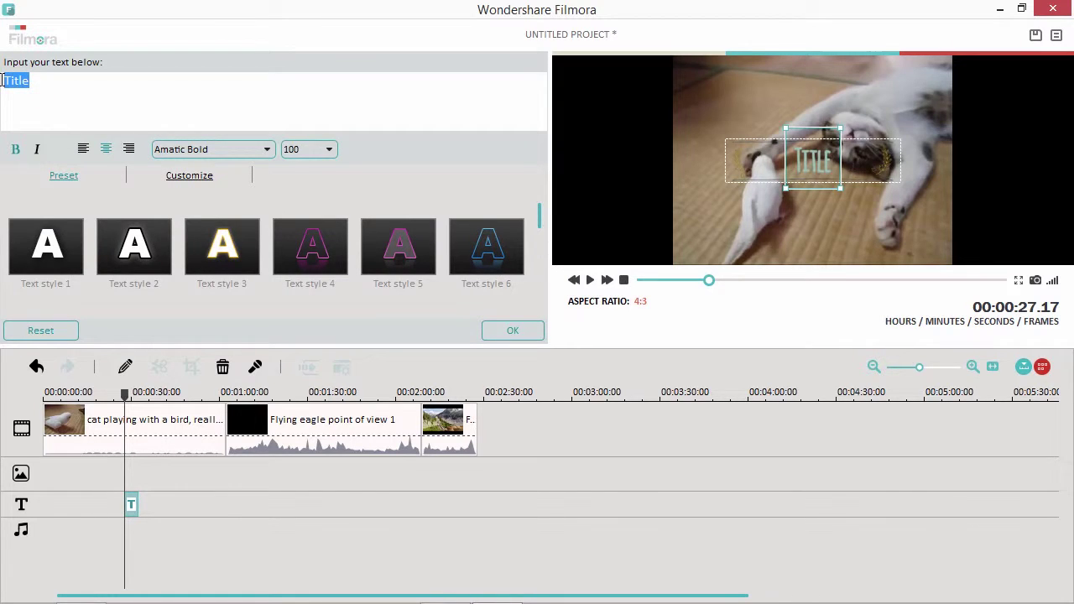
type("Cat and Mouse")
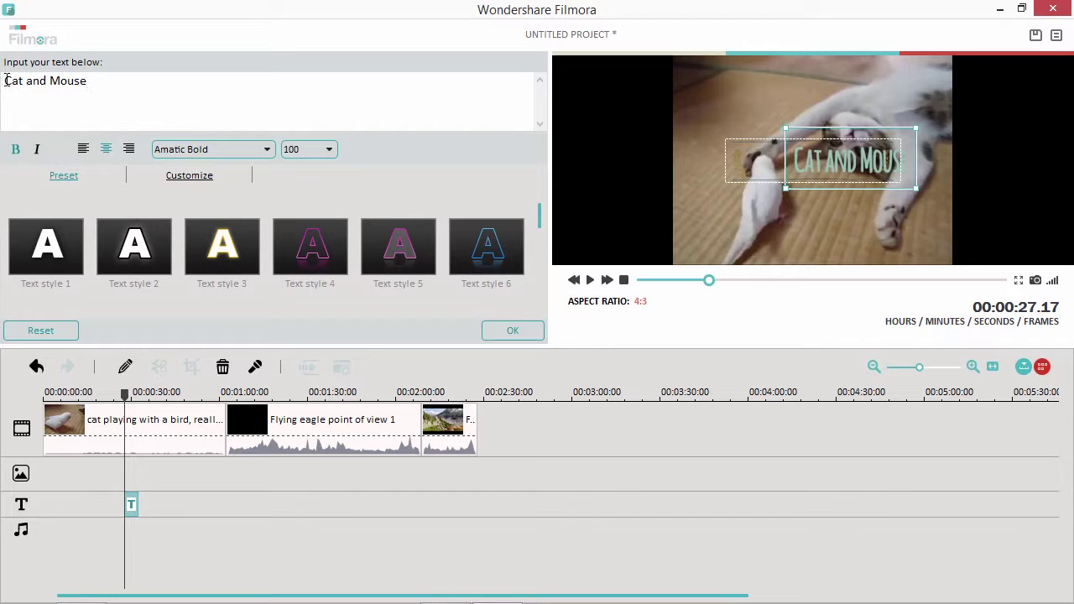
left_click_drag(863, 167, 828, 167)
Play the video to check the title, then select the cat clip.
left_click(176, 483)
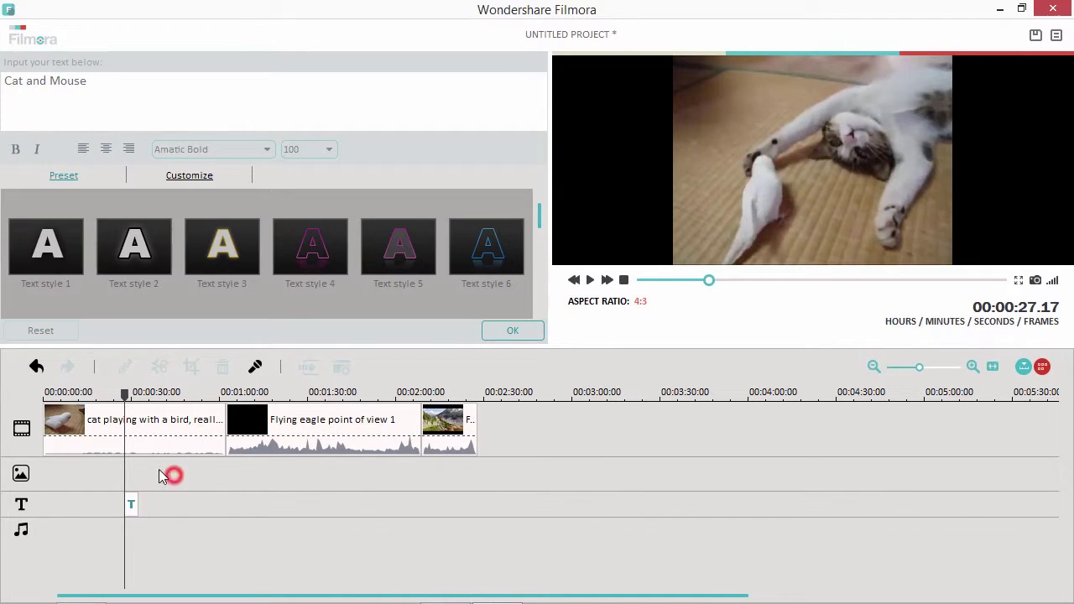
key("space")
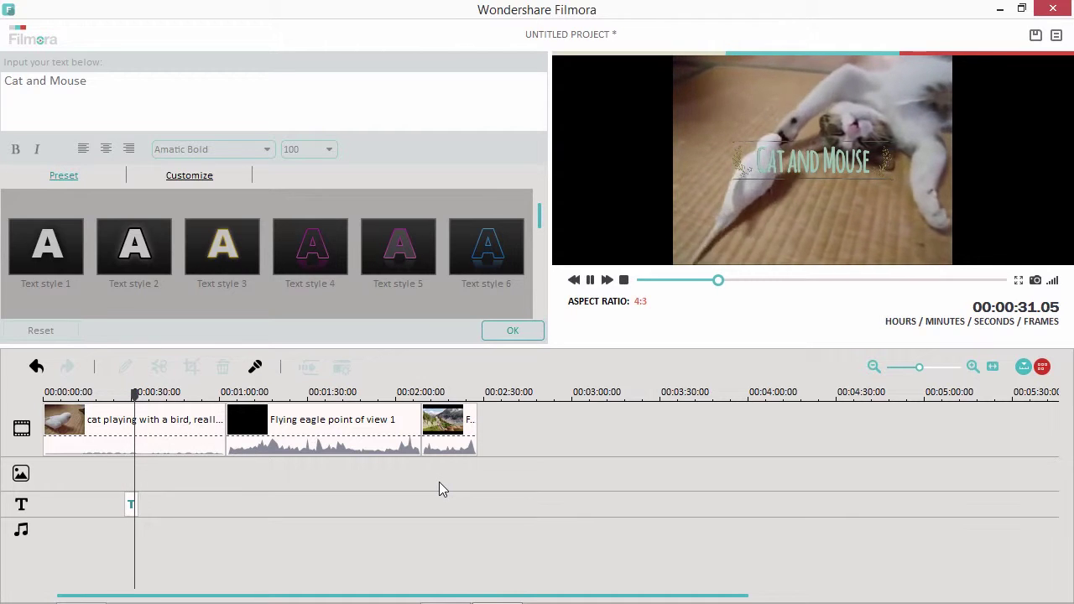
key("space")
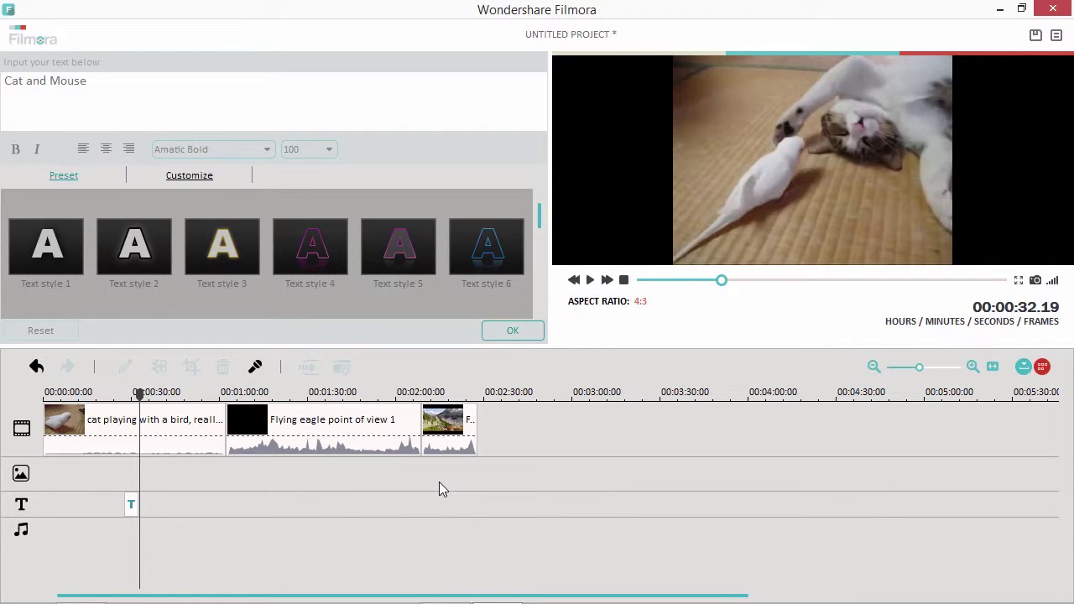
left_click(220, 494)
left_click(144, 424)
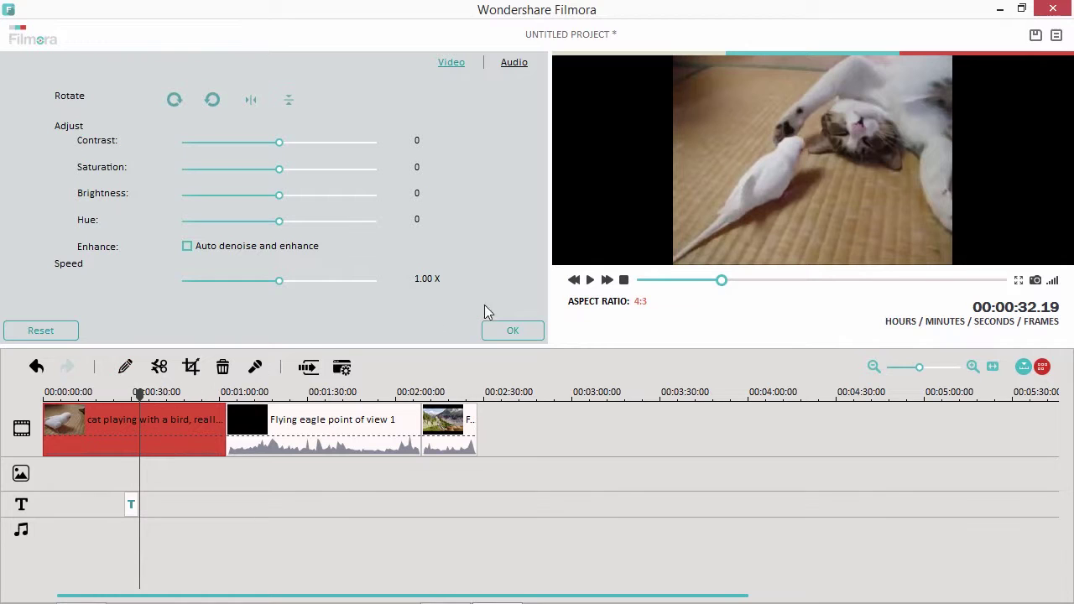
Apply the Metropolis filter over the cat clip around 0:37.
left_click(511, 328)
left_click(209, 316)
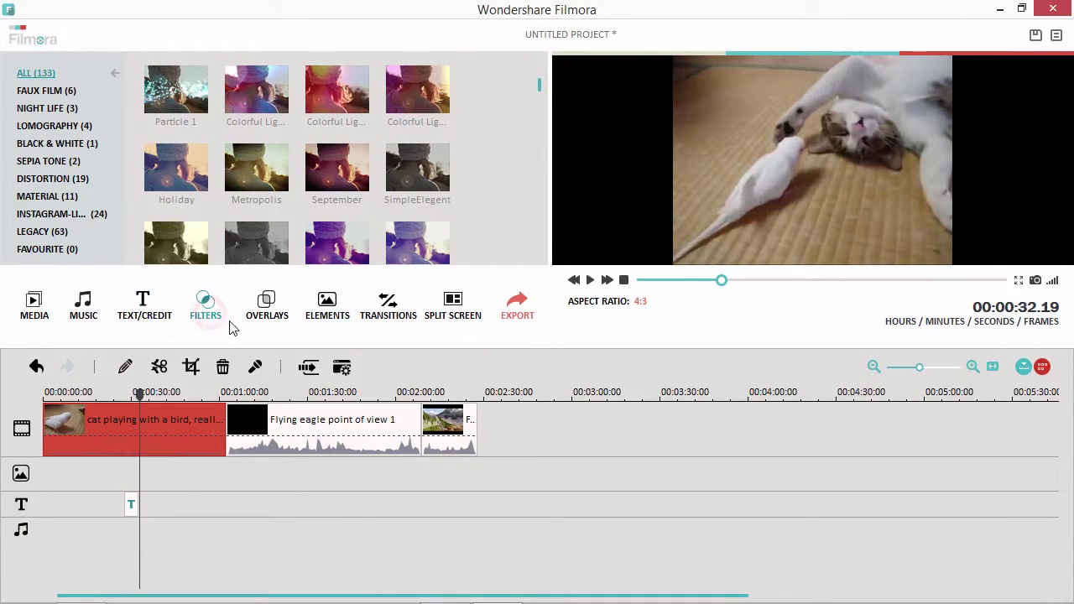
left_click_drag(249, 171, 162, 429)
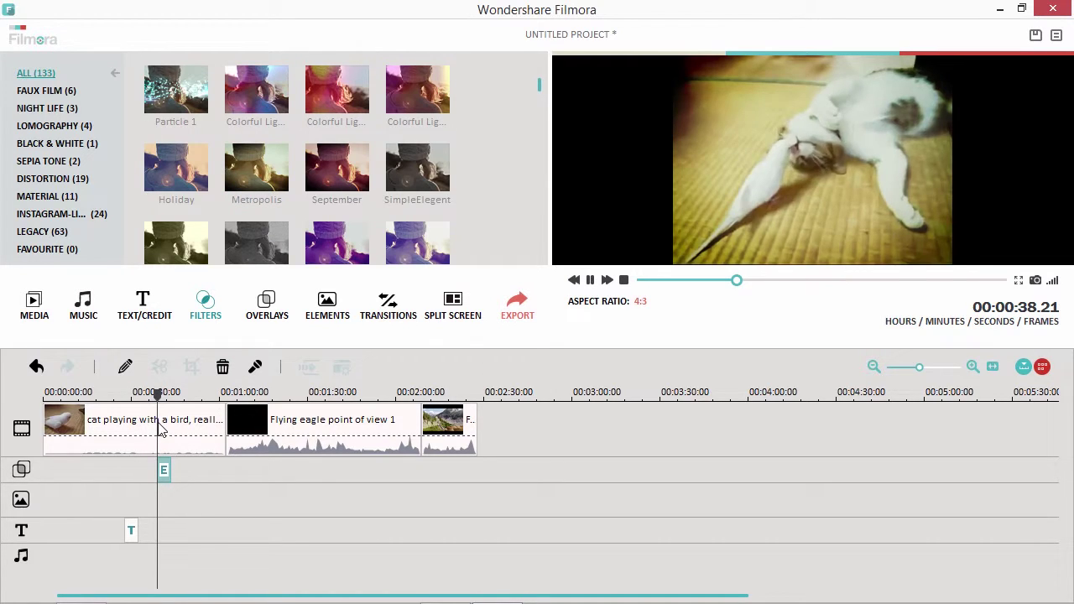
left_click_drag(160, 396, 153, 396)
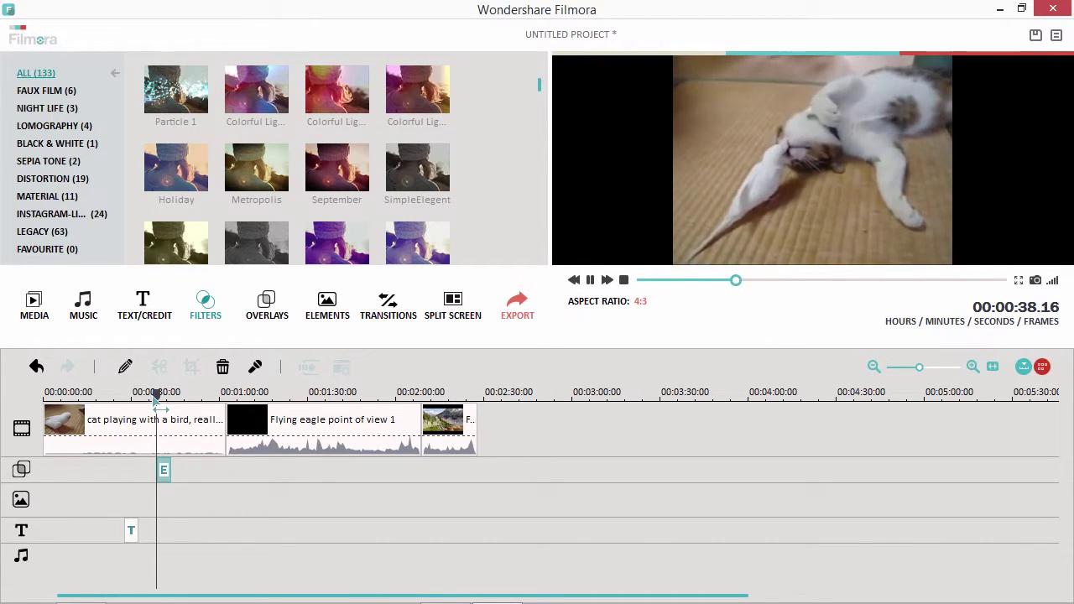
left_click(158, 408)
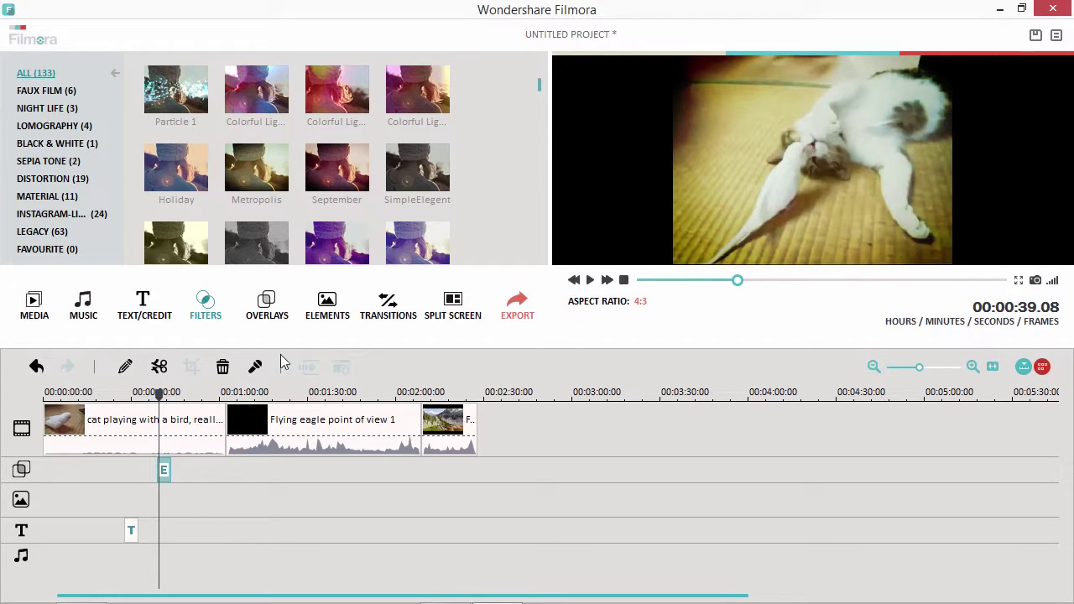
Place the Vacation 1 element at the start of the element track.
left_click(328, 309)
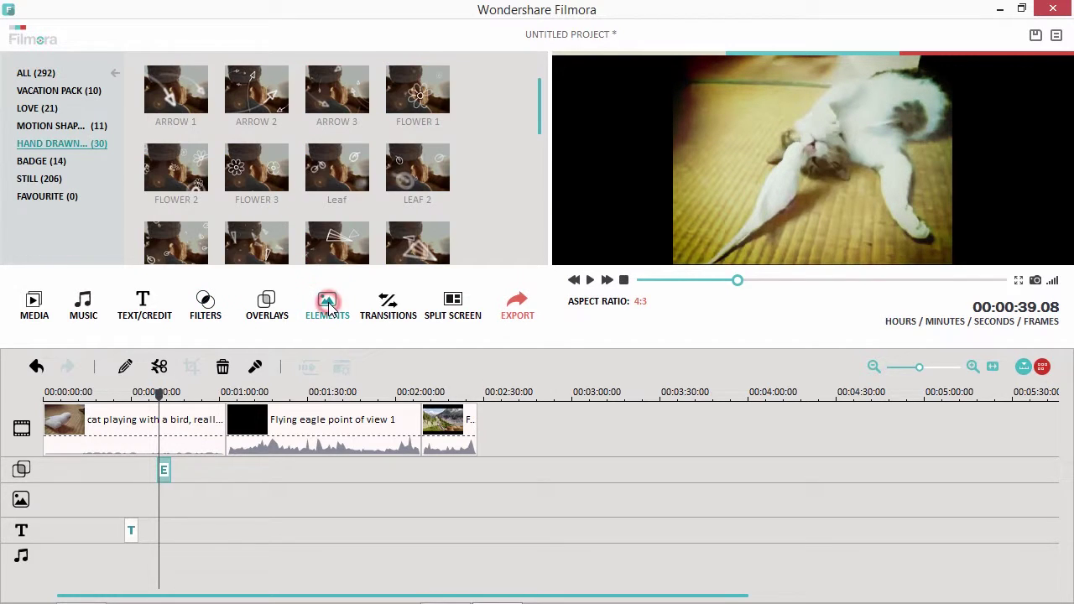
left_click(33, 73)
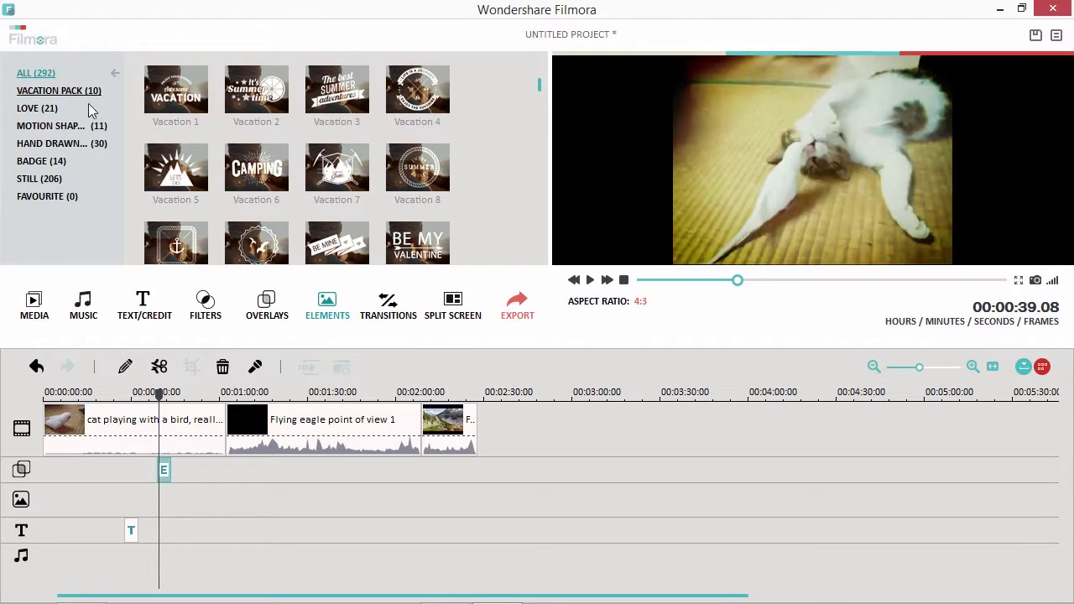
left_click_drag(185, 99, 64, 497)
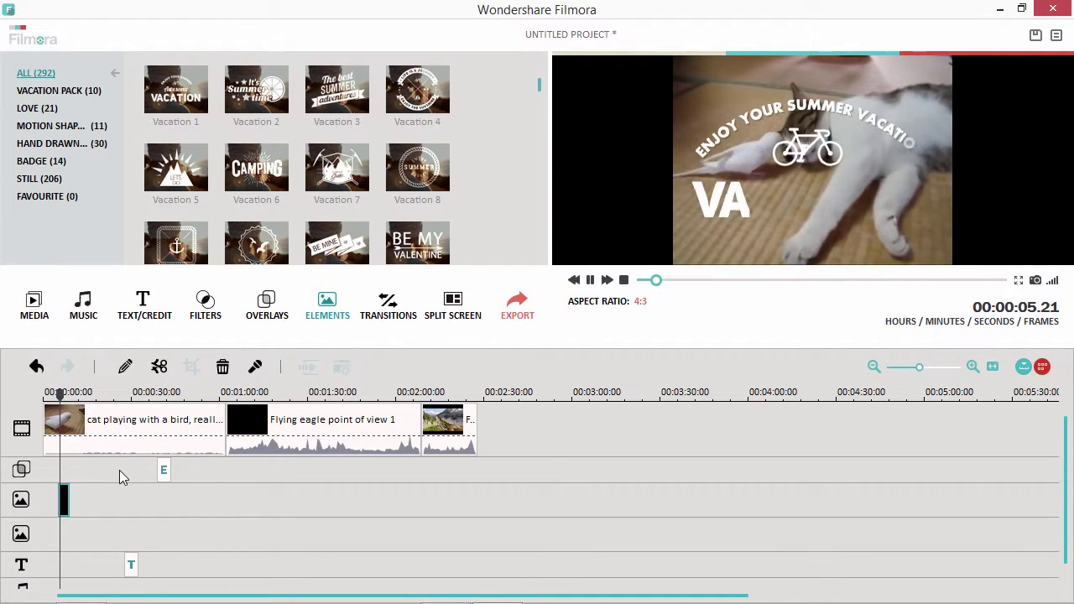
key("space")
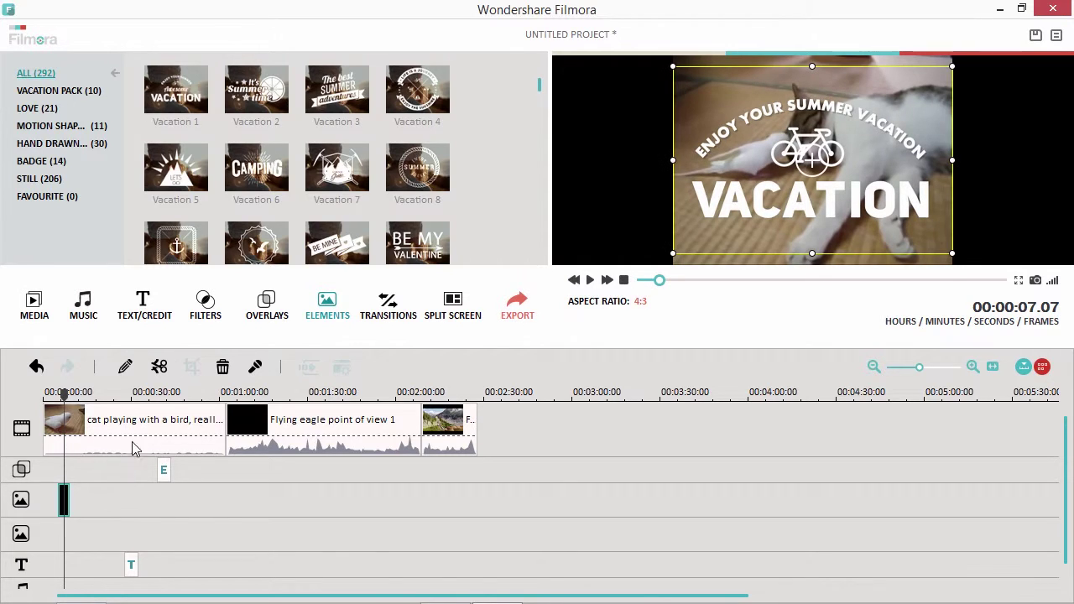
Add the 'I like' song to the music track and preview it.
left_click(84, 311)
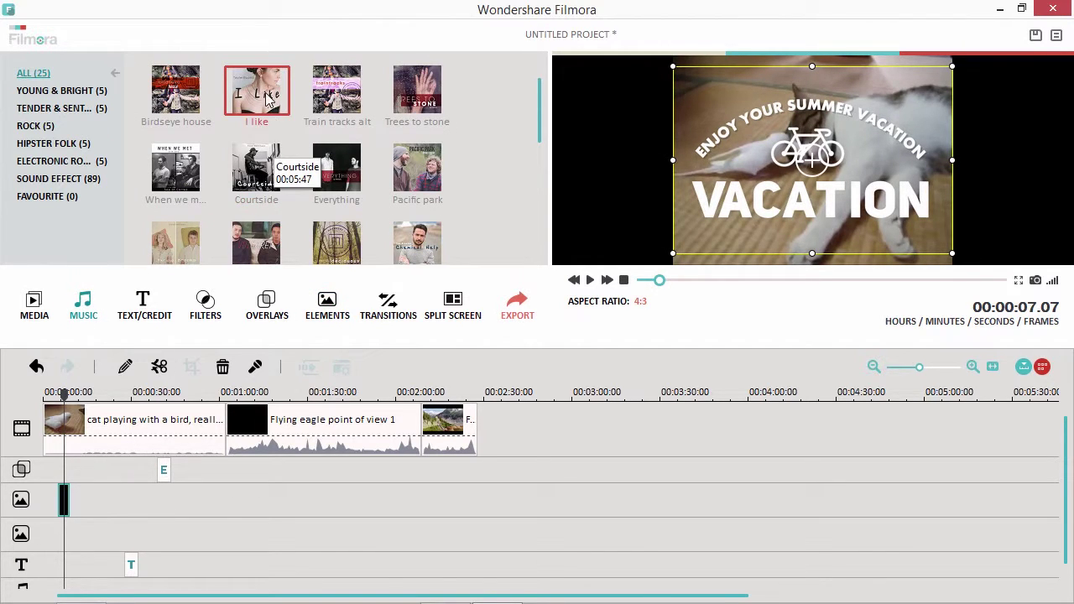
mouse_move(257, 90)
left_mouse_down()
mouse_move(126, 576)
mouse_move(105, 579)
left_mouse_up()
key("space")
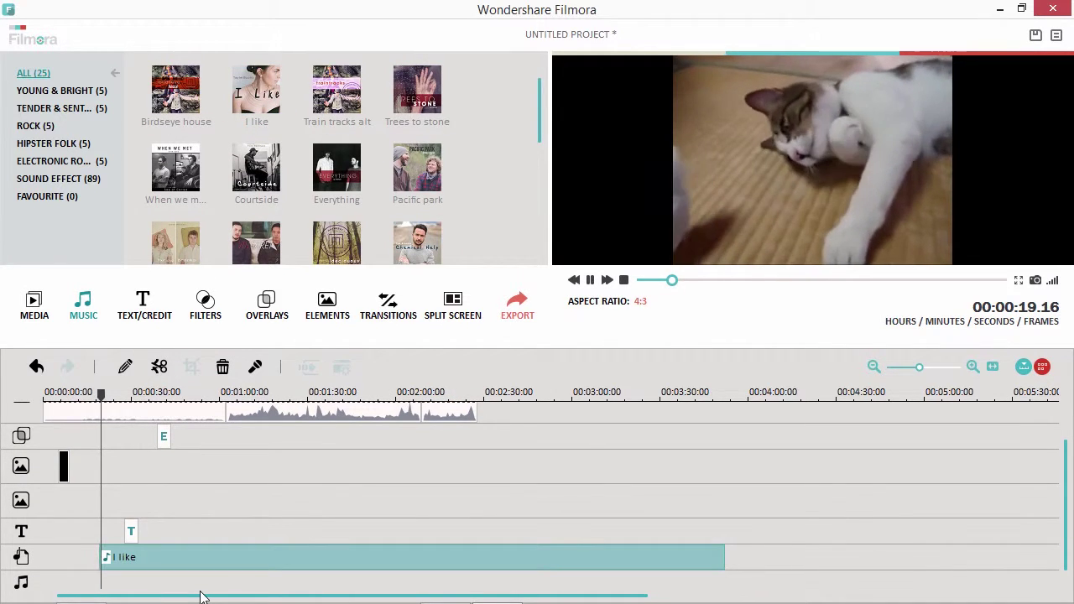
key("space")
Browse the Sound Effect category and preview the Chicken sound effect.
left_click(53, 178)
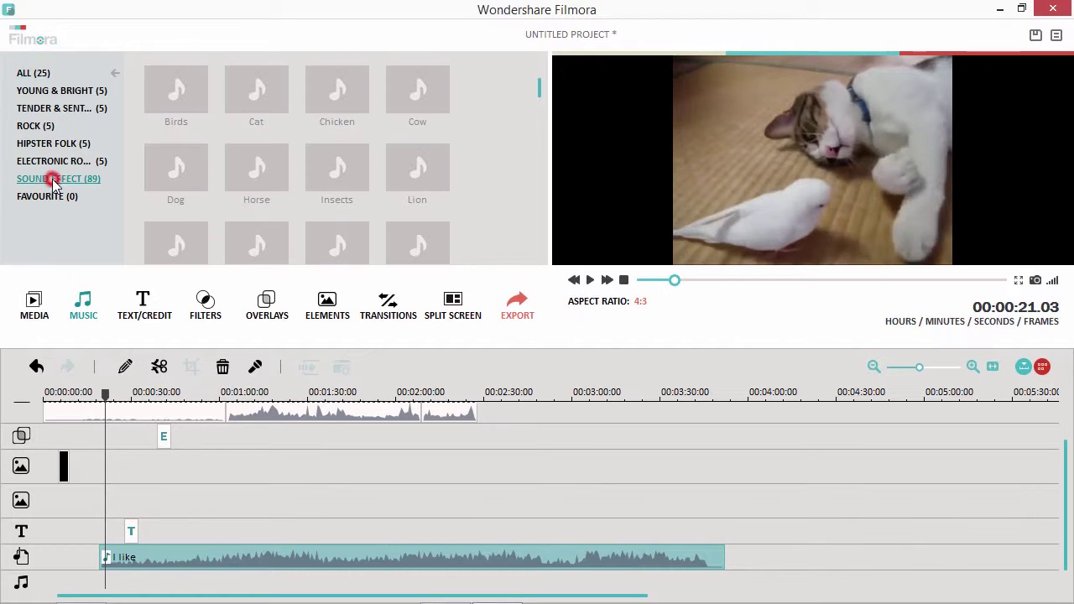
left_click(342, 90)
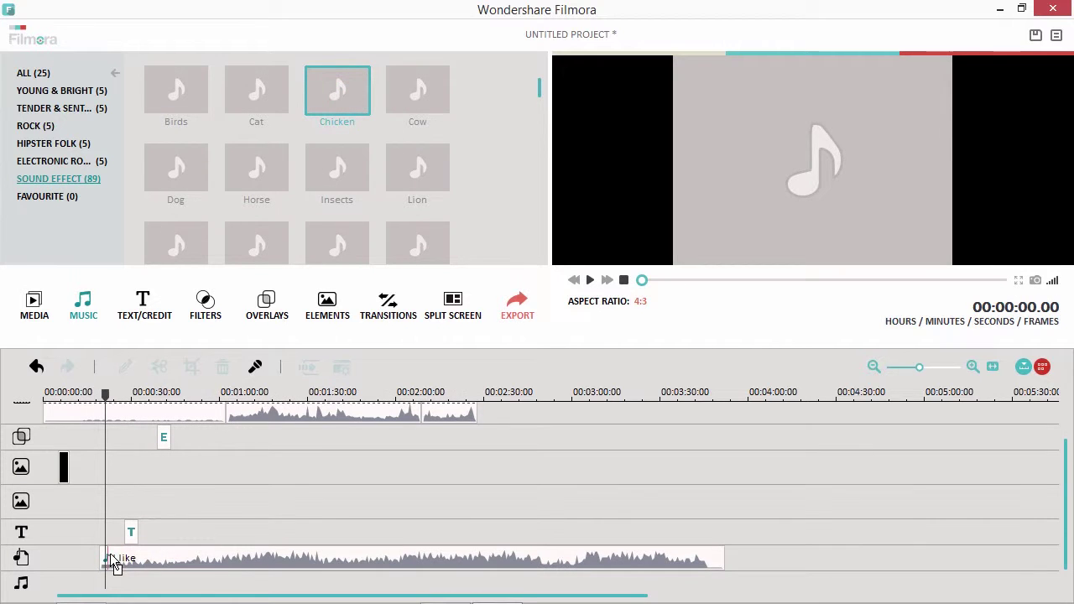
key("space")
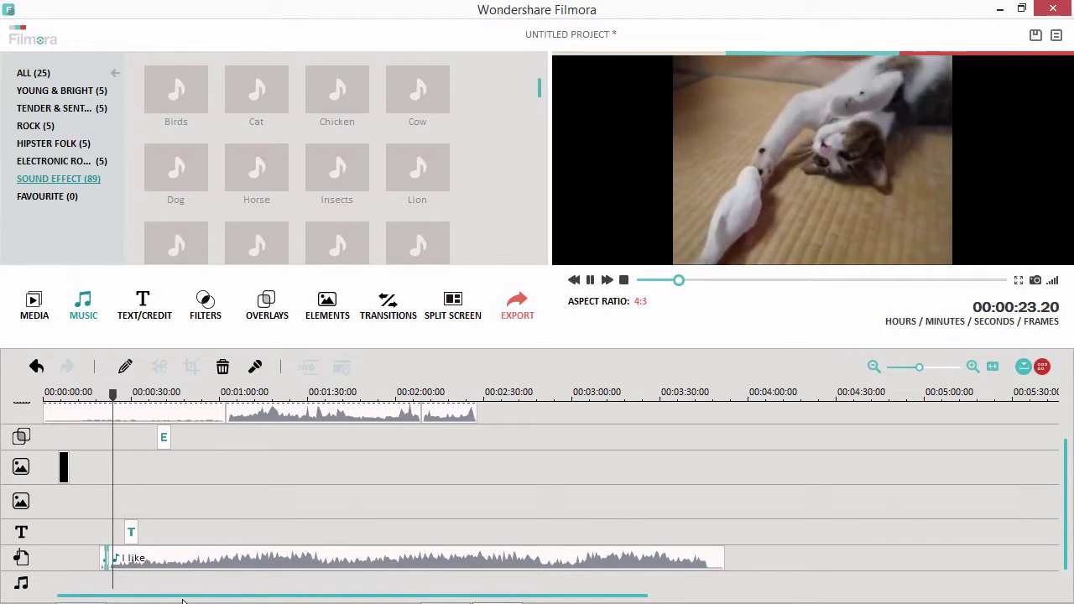
key("space")
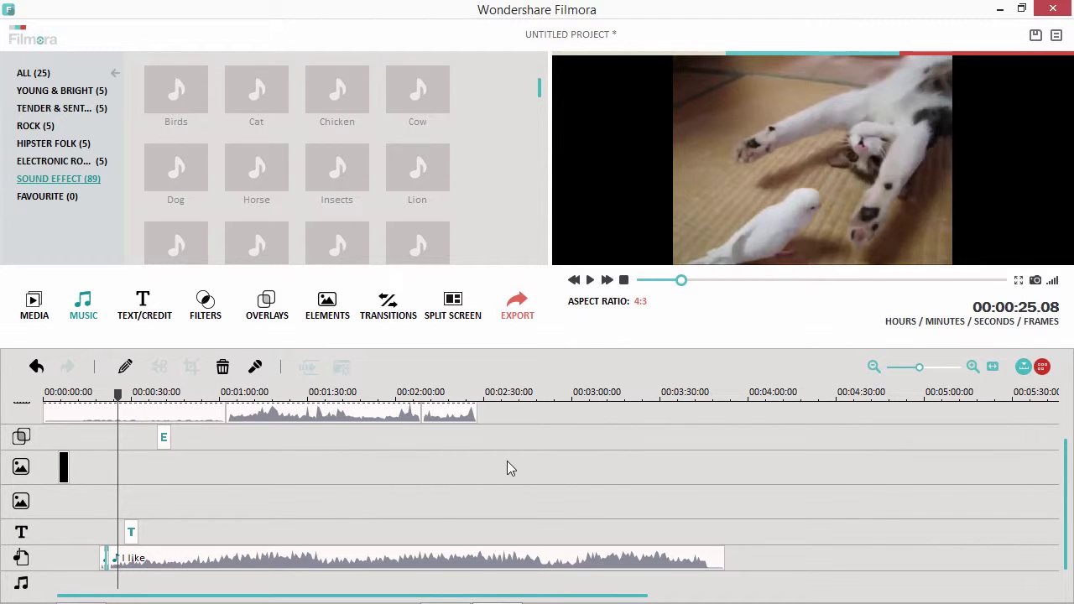
Open the export options and preview the iPad and Android device presets.
left_click(519, 308)
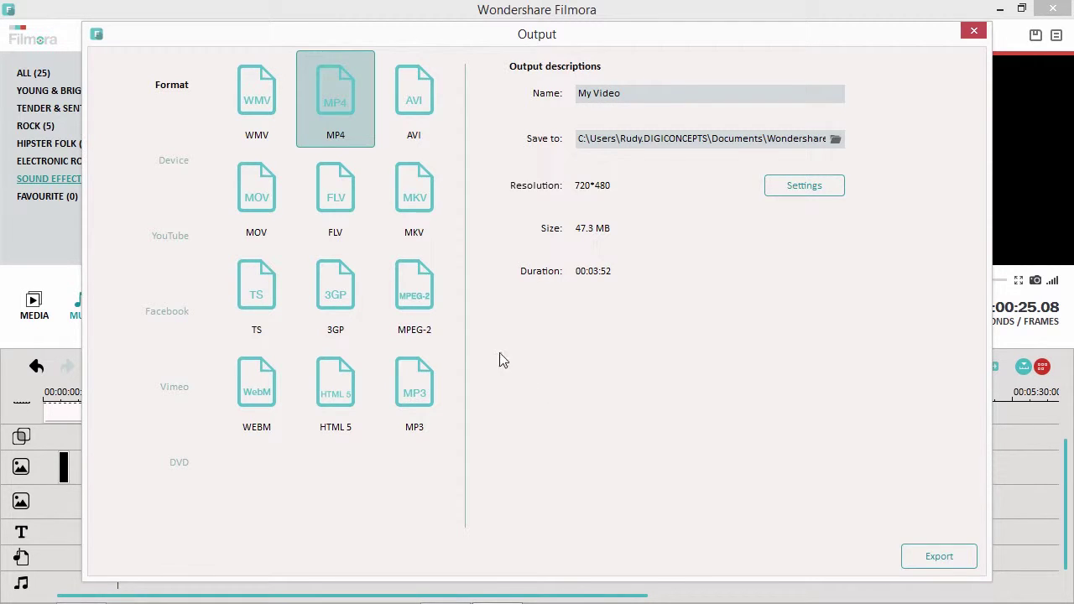
left_click(175, 161)
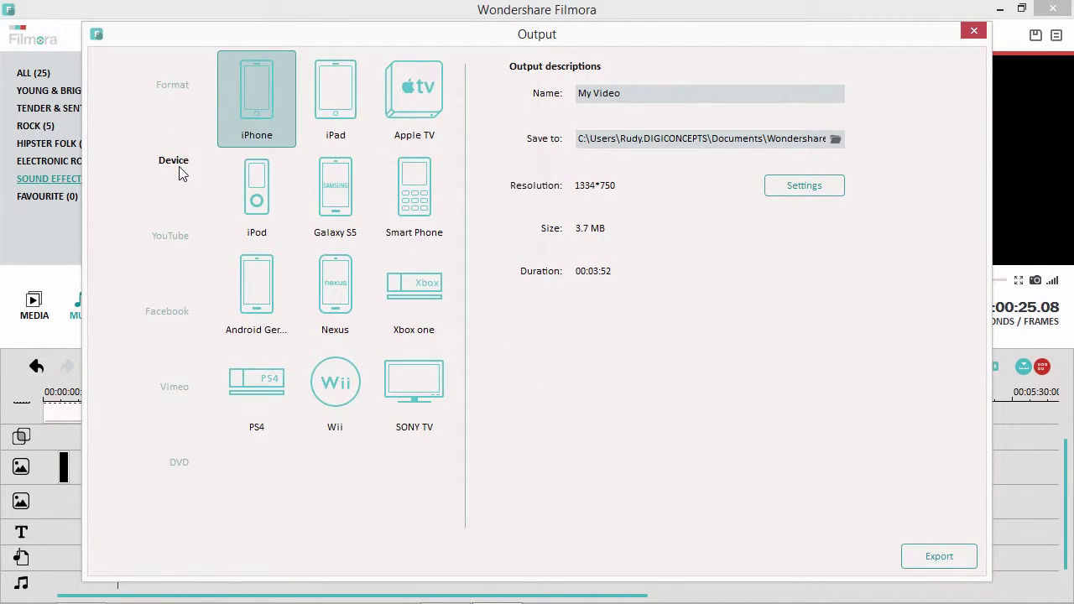
left_click(340, 100)
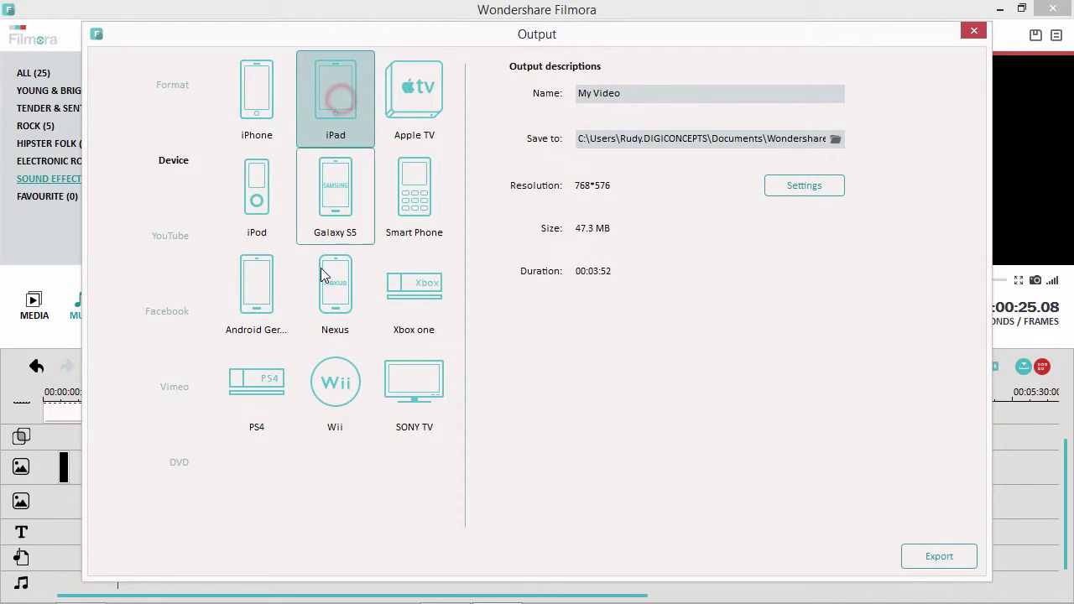
left_click(254, 281)
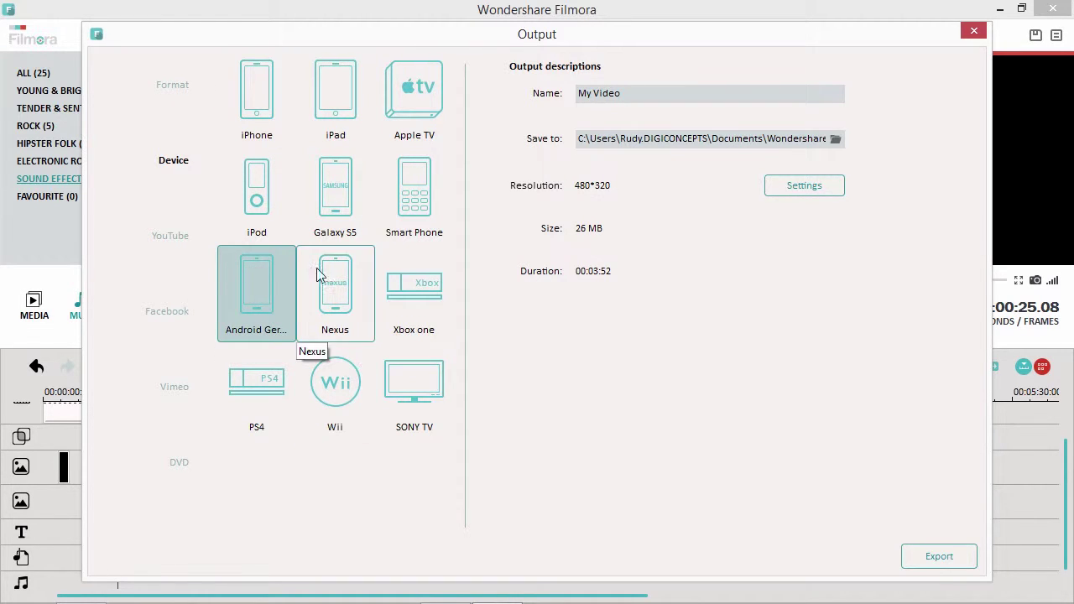
Try the WMV and AVI formats, return to MP4, then view the DVD settings.
left_click(172, 89)
left_click(258, 94)
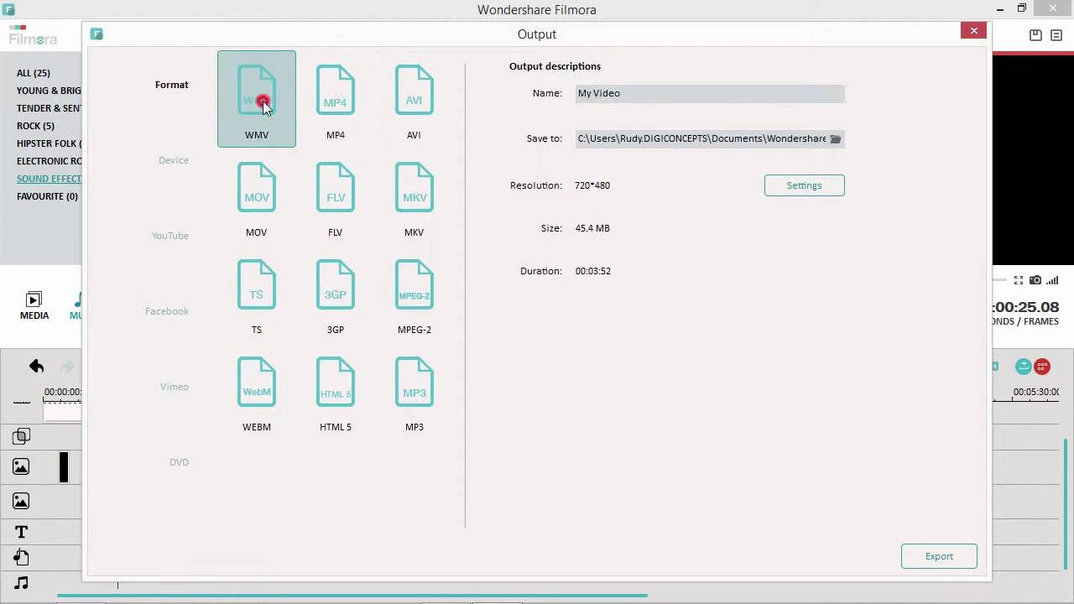
left_click(411, 97)
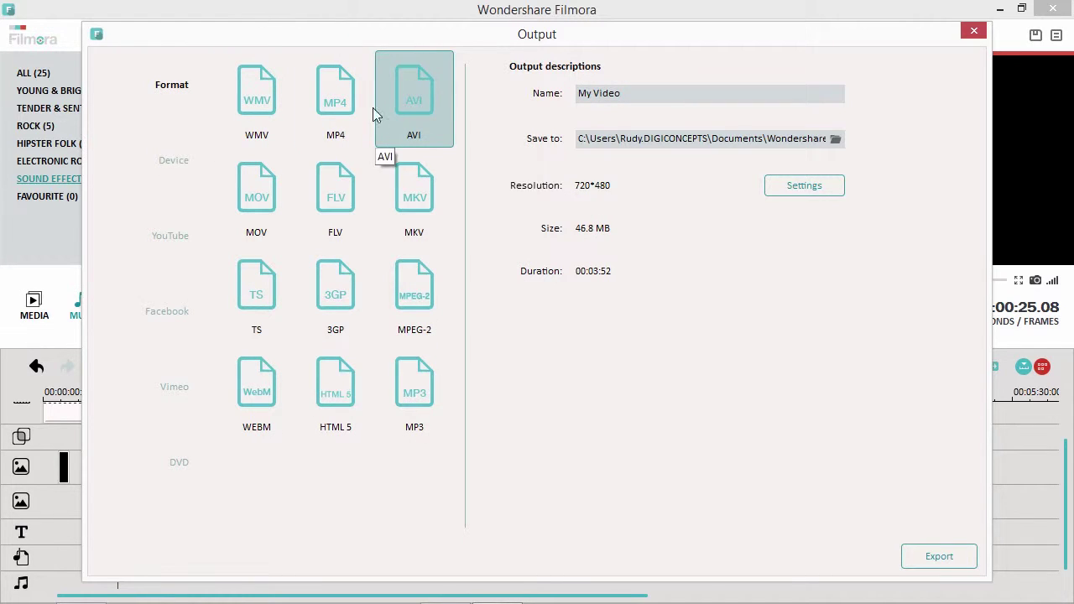
left_click(335, 101)
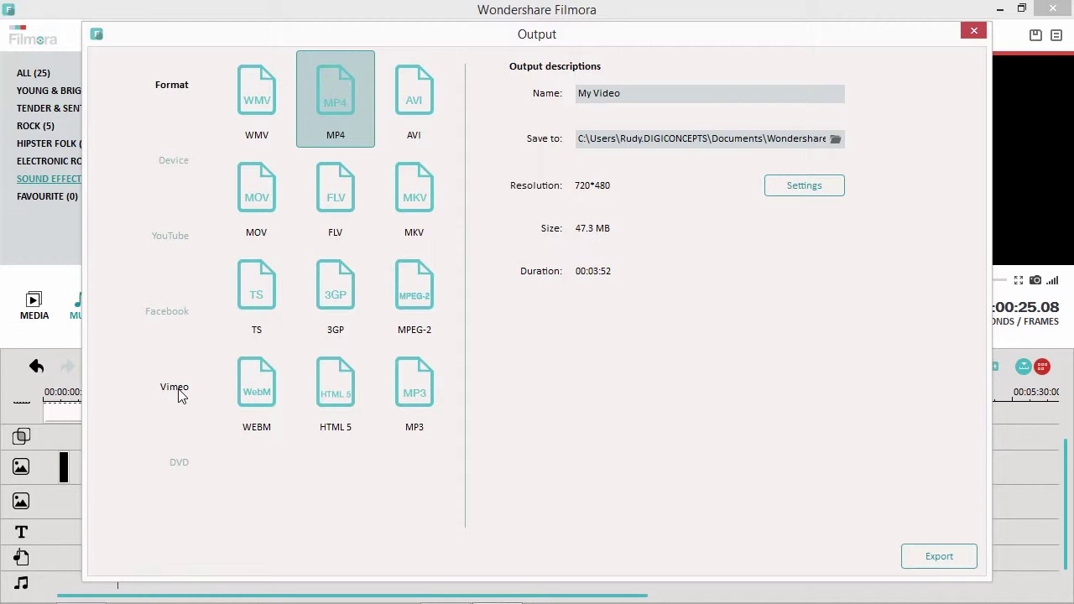
left_click(180, 463)
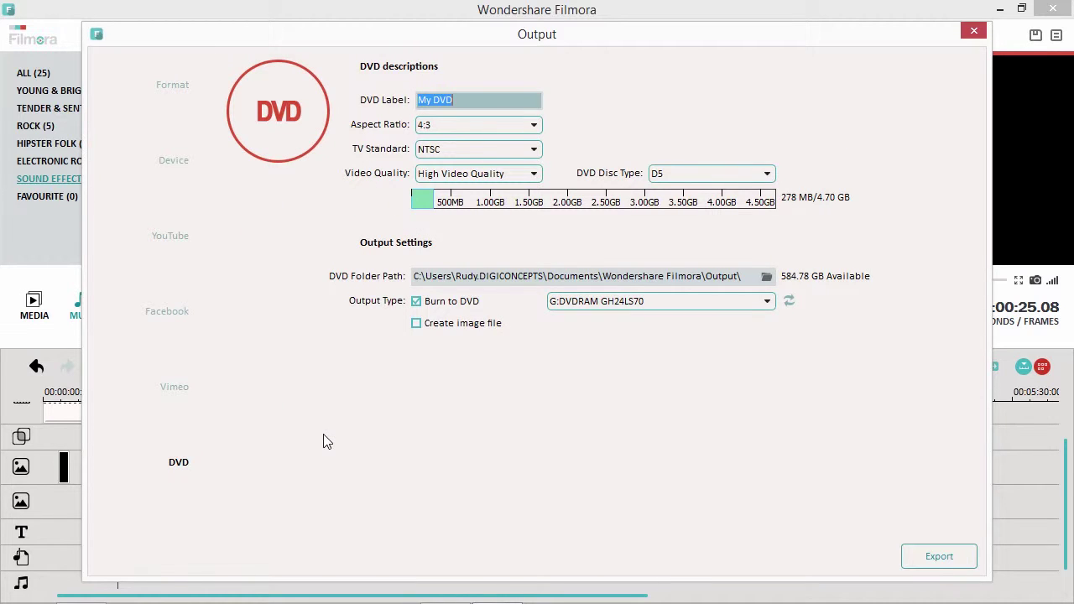
Keep MP4 format, name the output 'My First Video' and start the export.
left_click(168, 87)
left_click(621, 94)
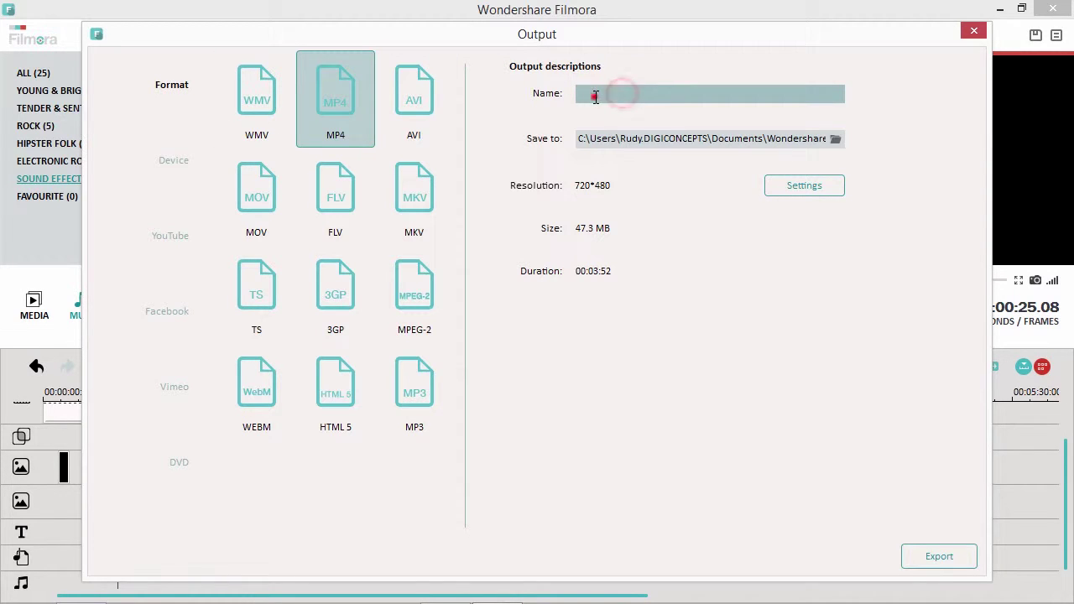
left_click(595, 93)
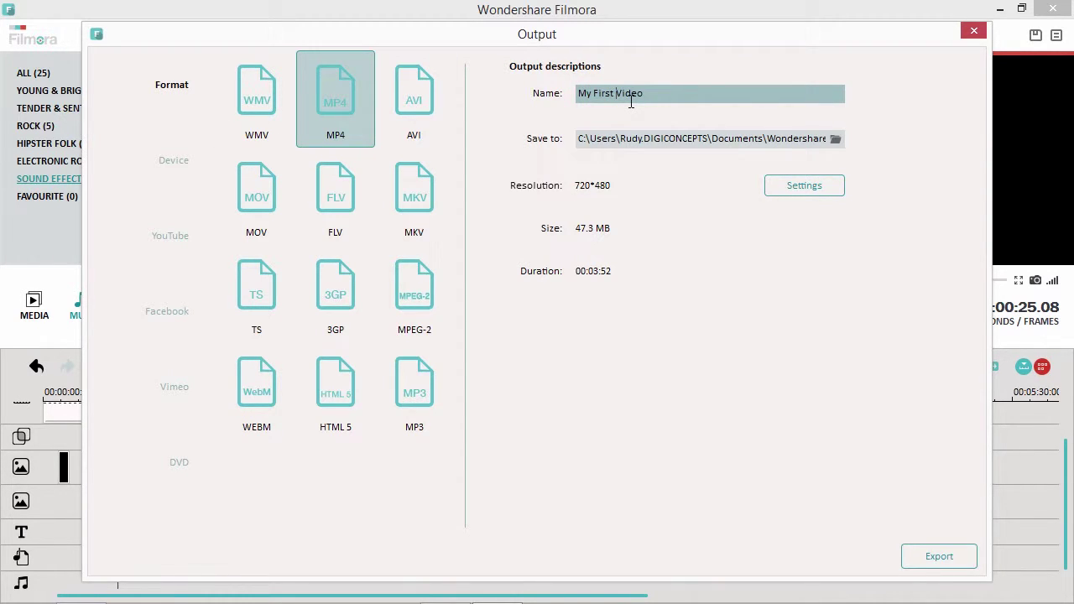
left_click(940, 556)
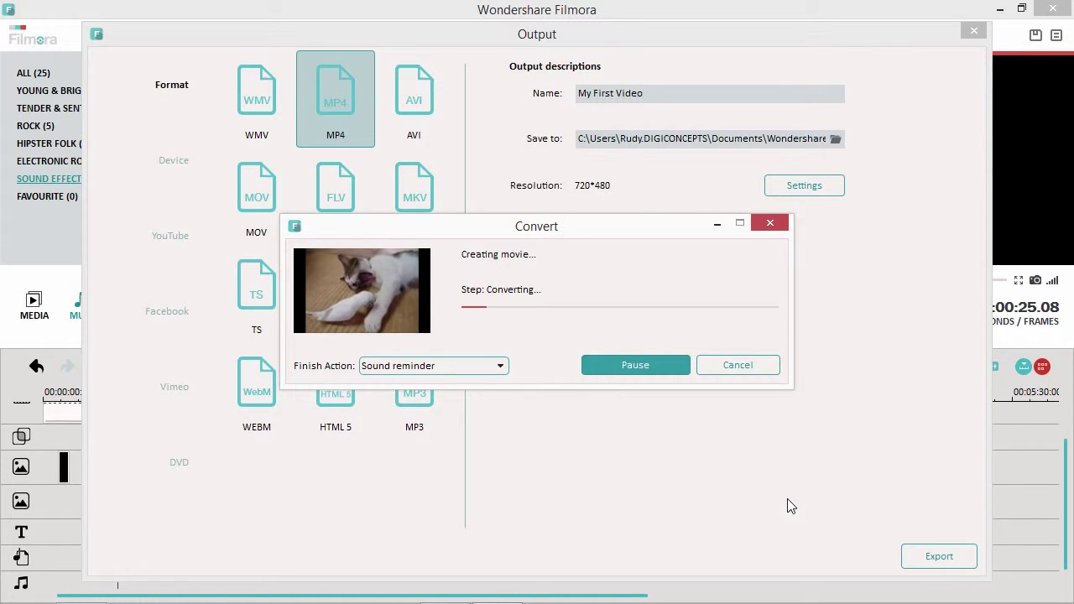
Switch to the Internet Explorer window showing the video-editor-software.com page.
key("alt+Tab")
key("alt+Tab")
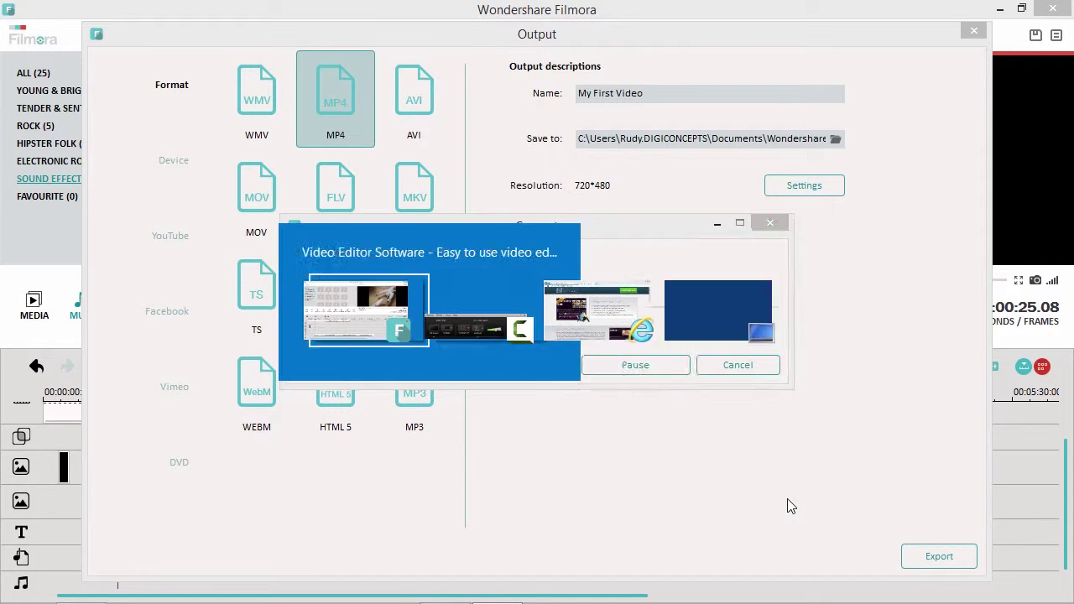
key("alt+Tab")
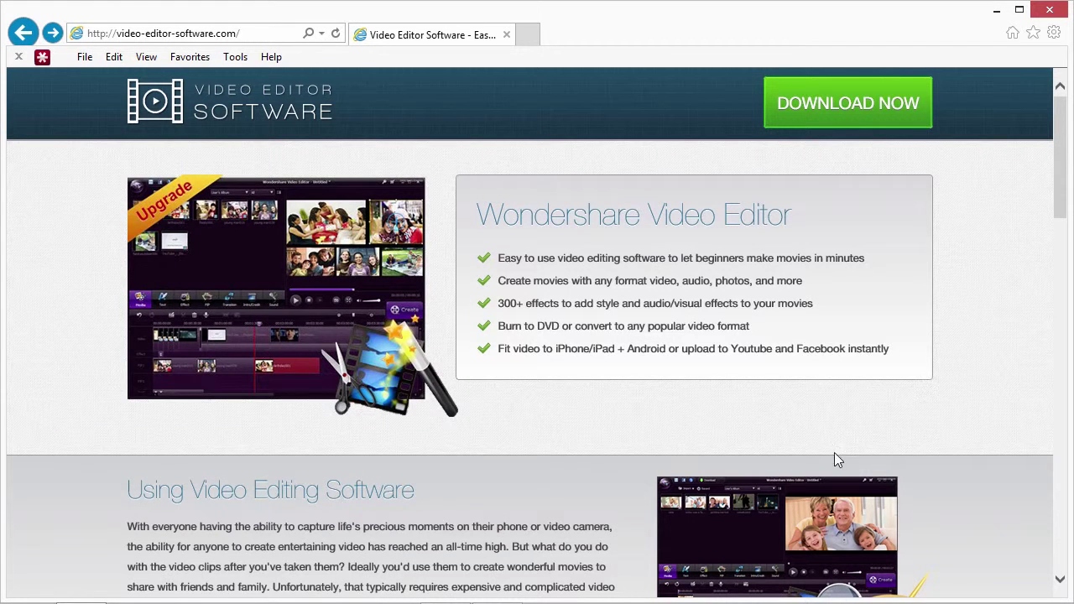